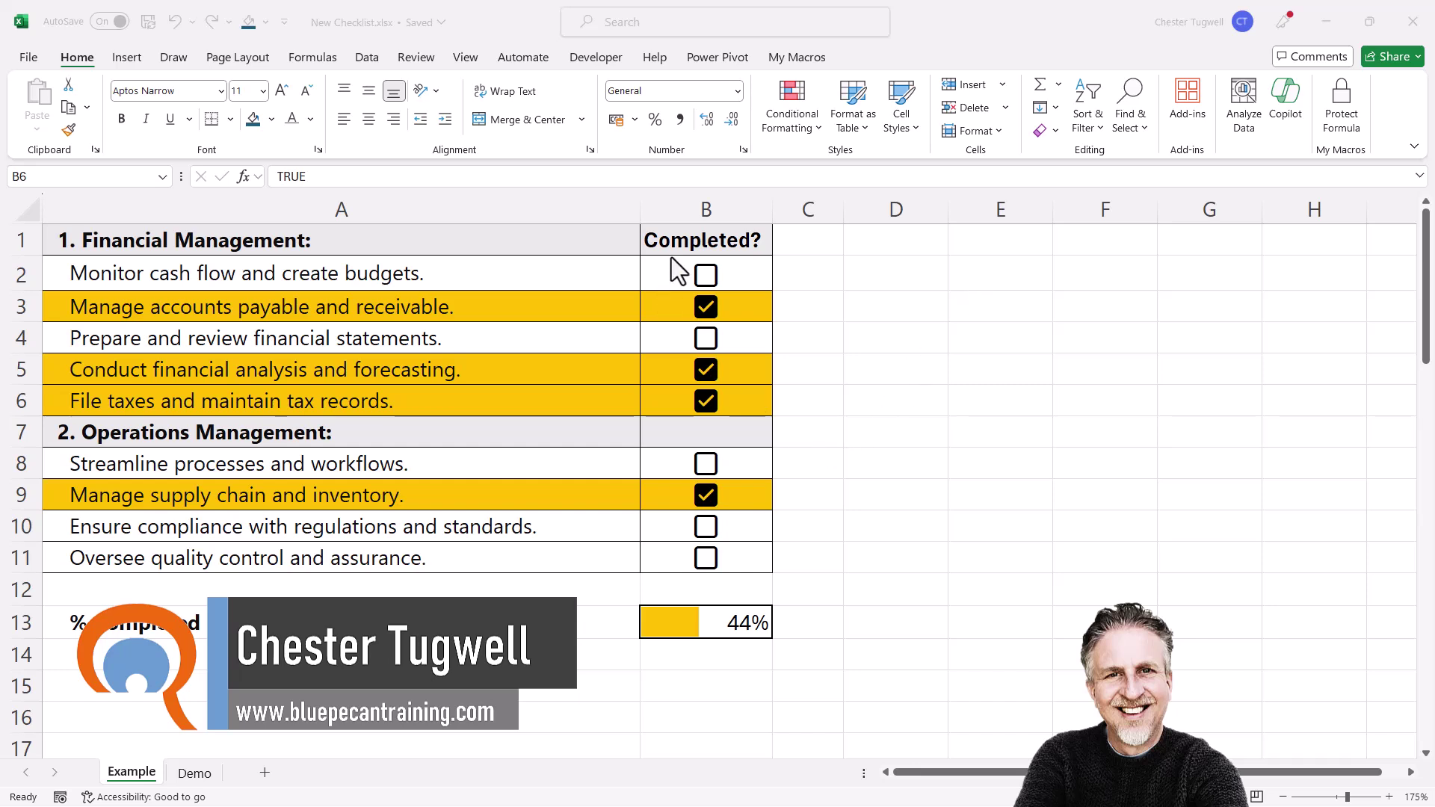
Step: Tick the Example sheet tasks in B2 and B10, raising % Completed to 67%
{"action": "left_click", "coordinate": [707, 279]}
{"action": "left_click", "coordinate": [707, 279]}
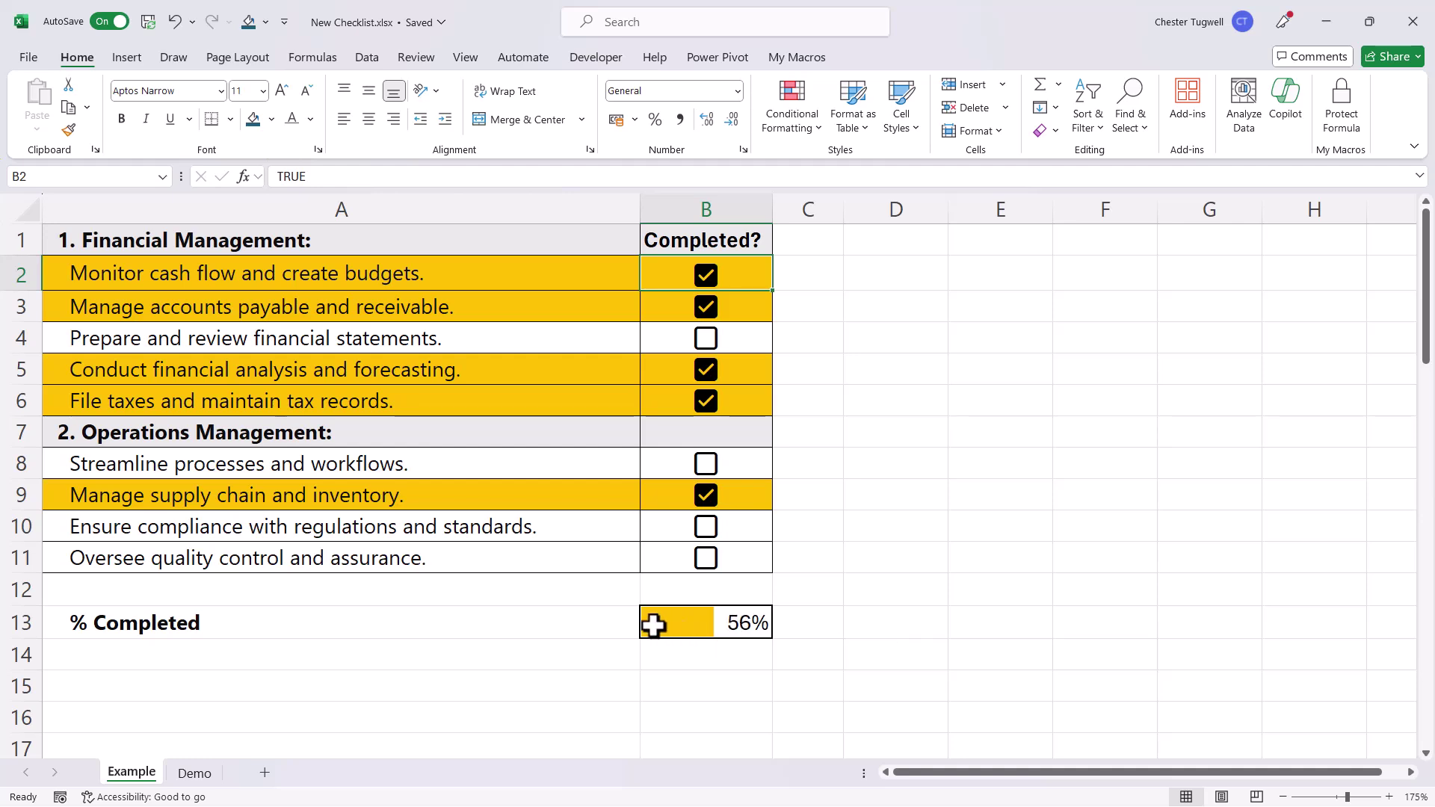
{"action": "left_click", "coordinate": [706, 528]}
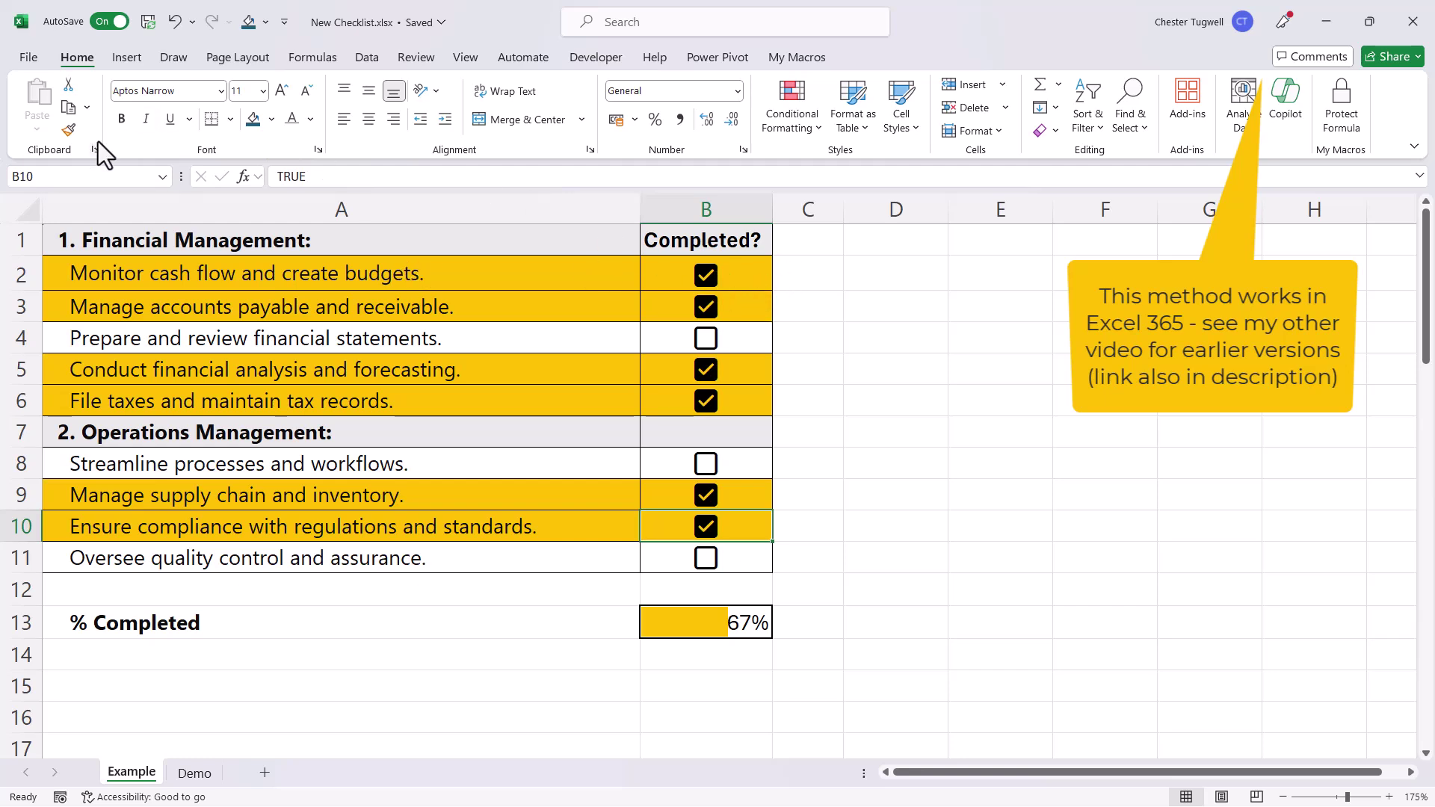
Step: Switch the ribbon to the Insert commands
{"action": "left_click", "coordinate": [123, 65]}
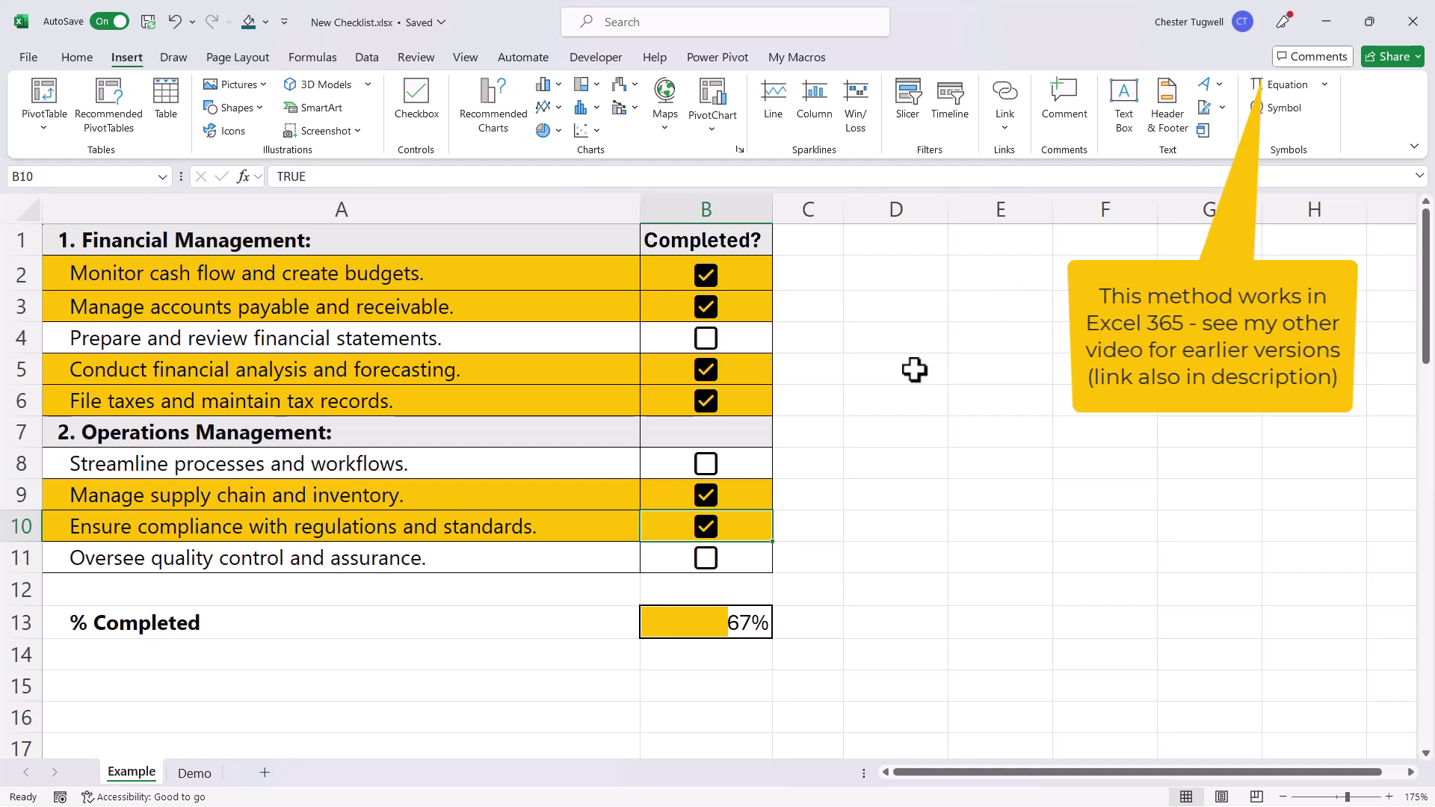
Step: On the Demo sheet, insert unticked checkboxes into B2:B6 and B8:B11
{"action": "left_click", "coordinate": [196, 772]}
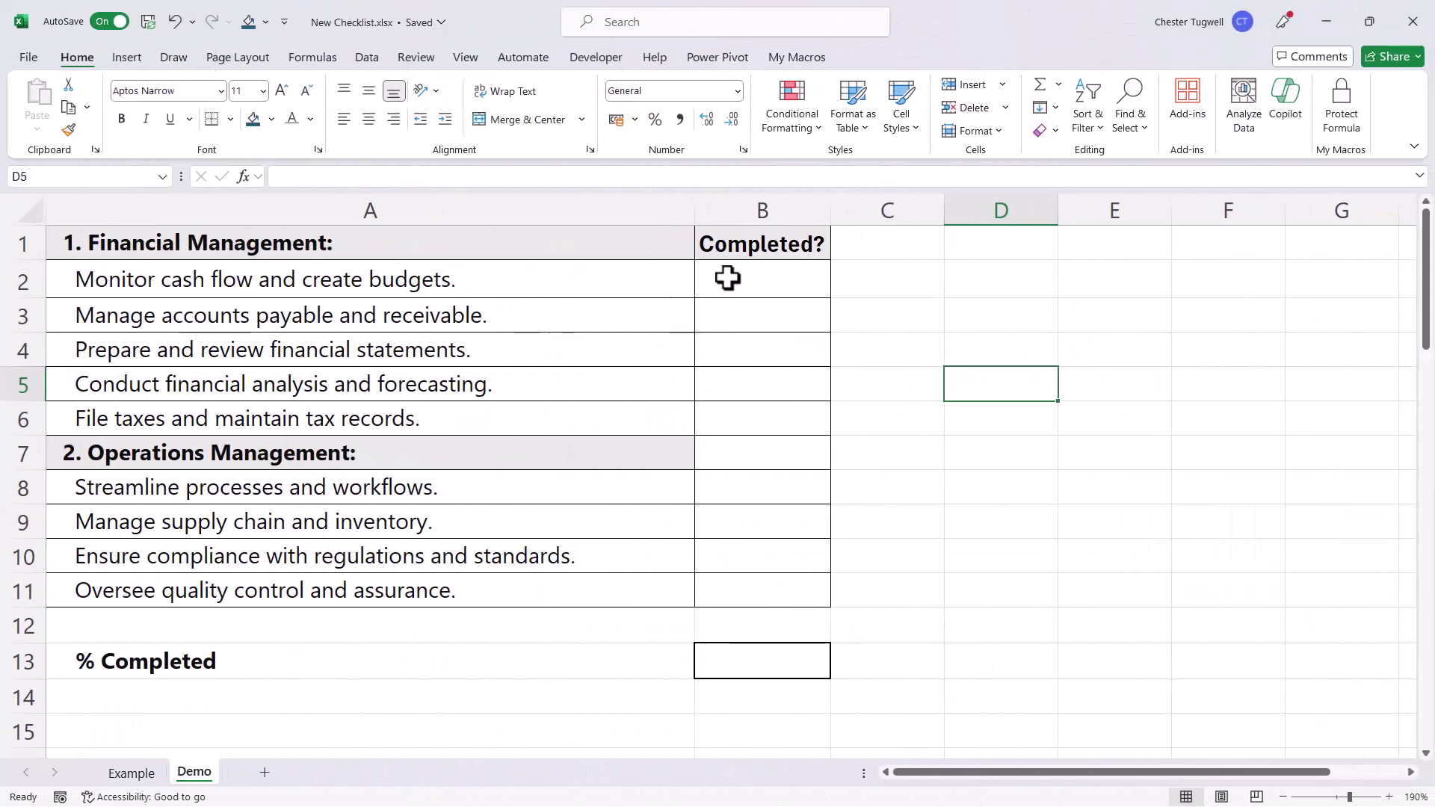
{"action": "left_click_drag", "start_coordinate": [774, 278], "coordinate": [749, 419]}
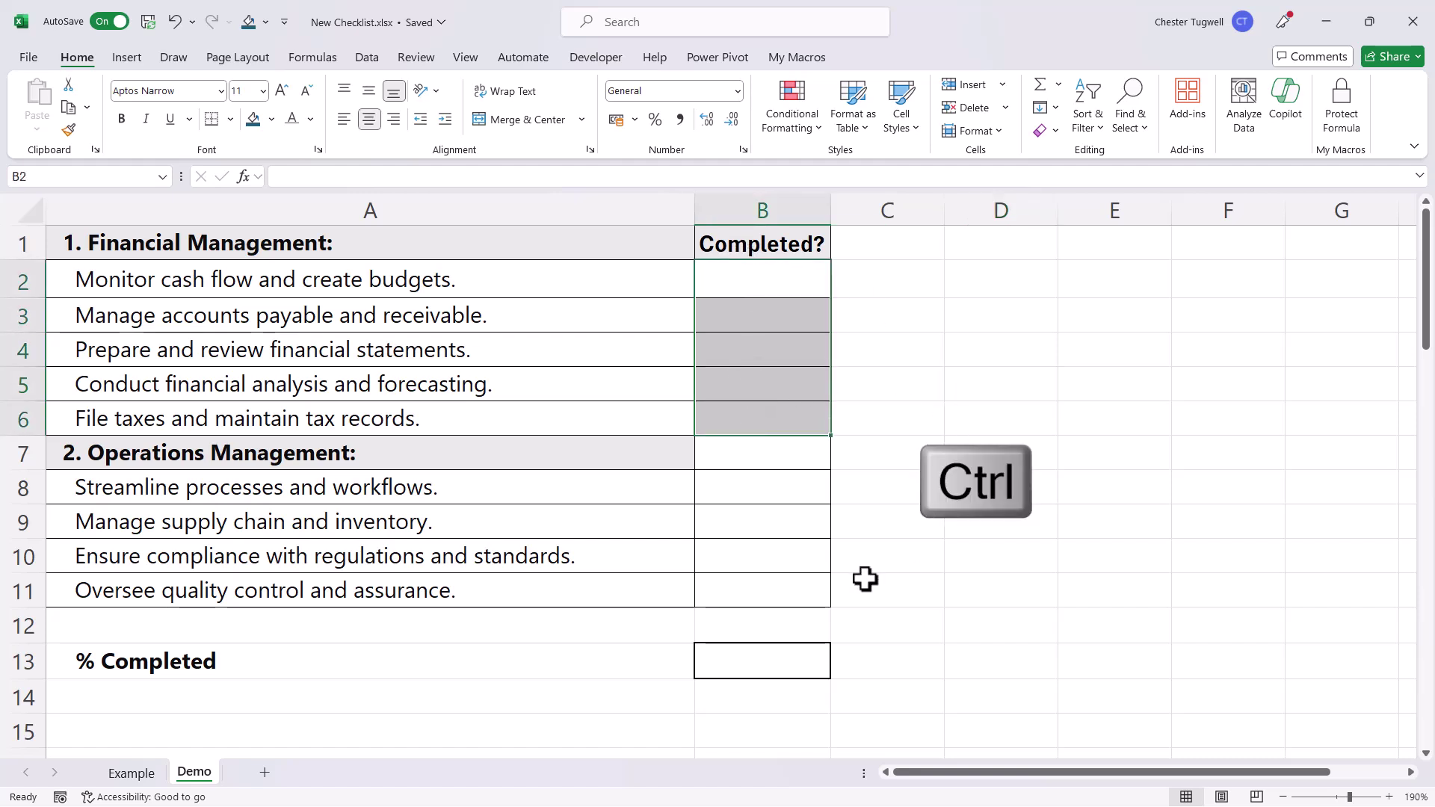
{"action": "left_click_drag", "start_coordinate": [752, 484], "coordinate": [743, 586], "text": "ctrl"}
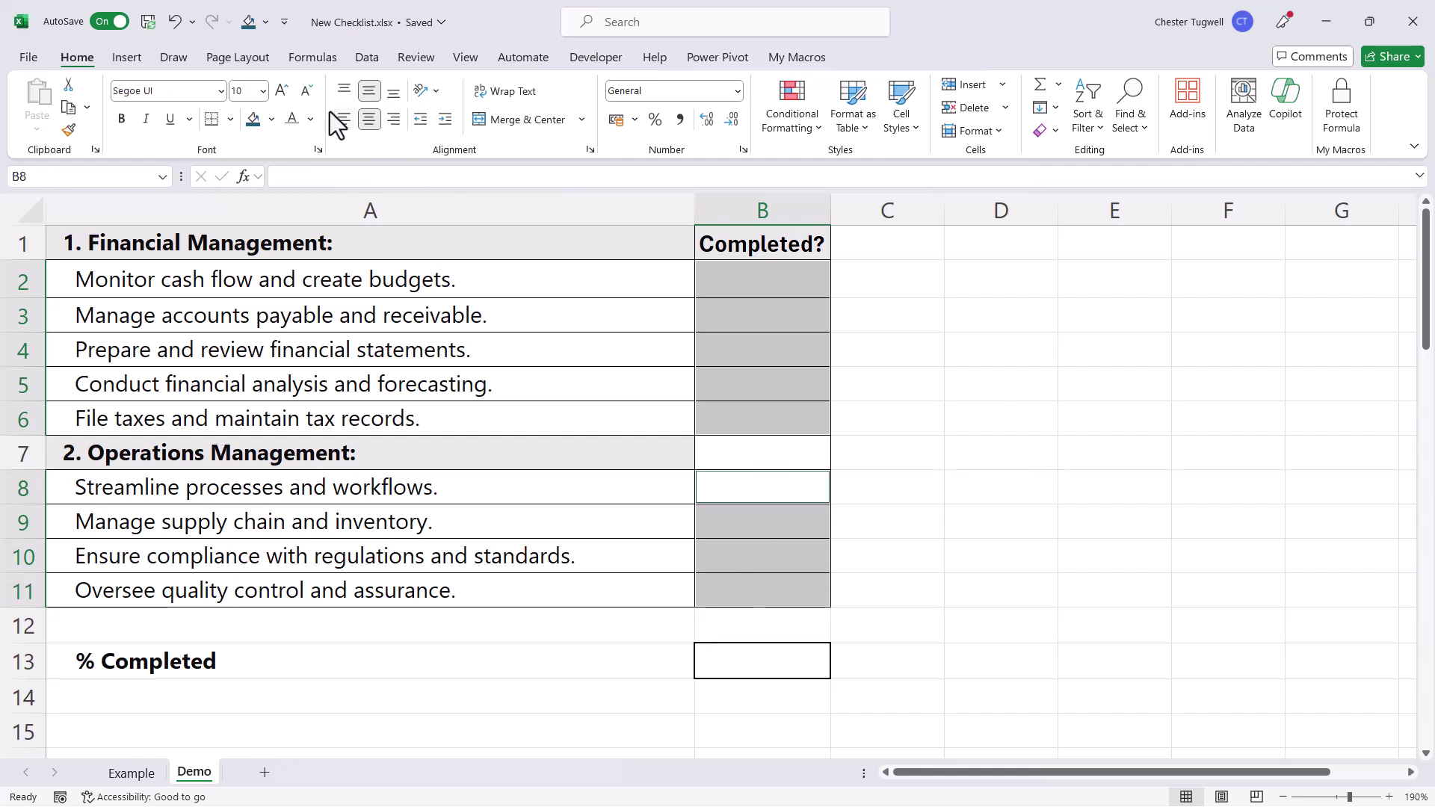
{"action": "left_click", "coordinate": [137, 63]}
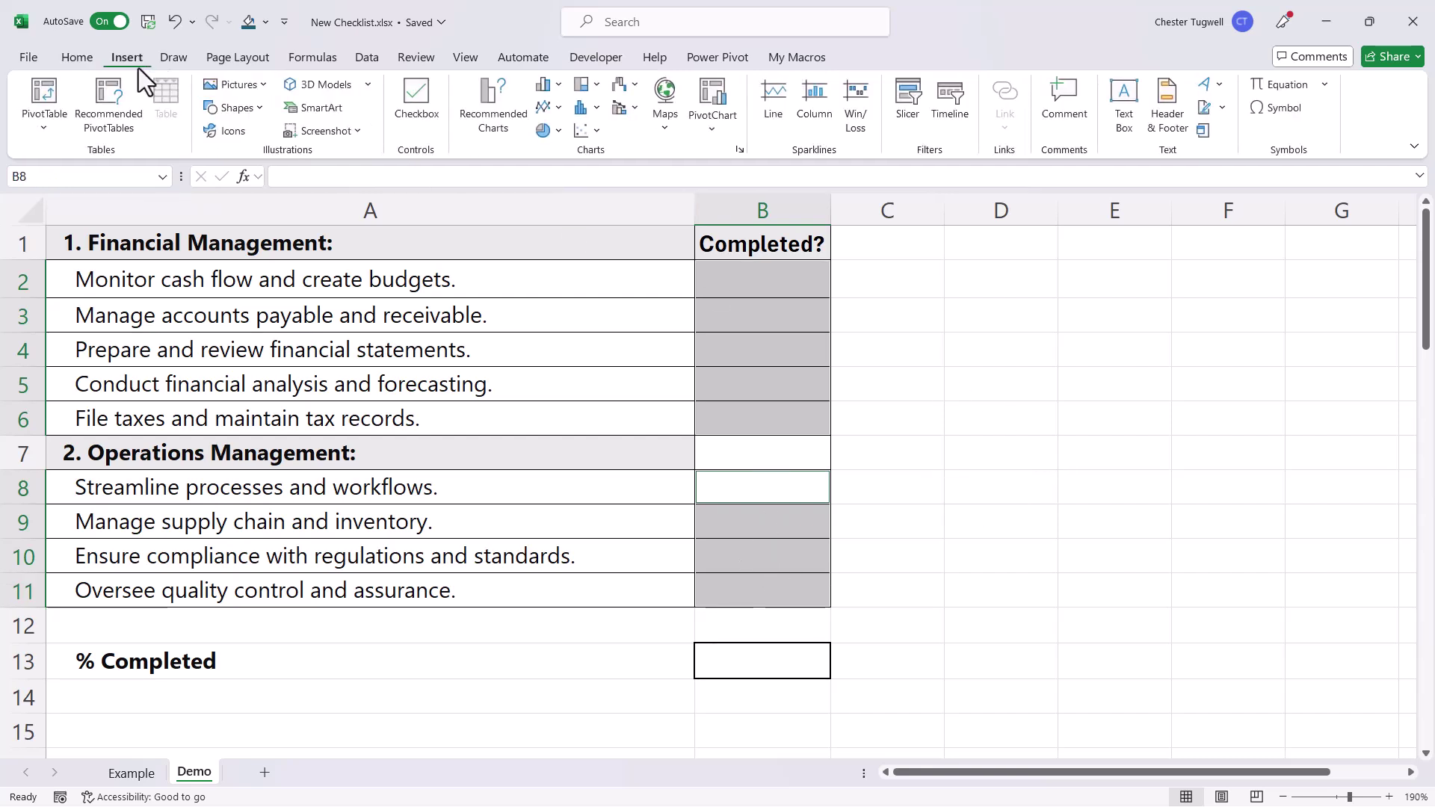
{"action": "left_click", "coordinate": [417, 114]}
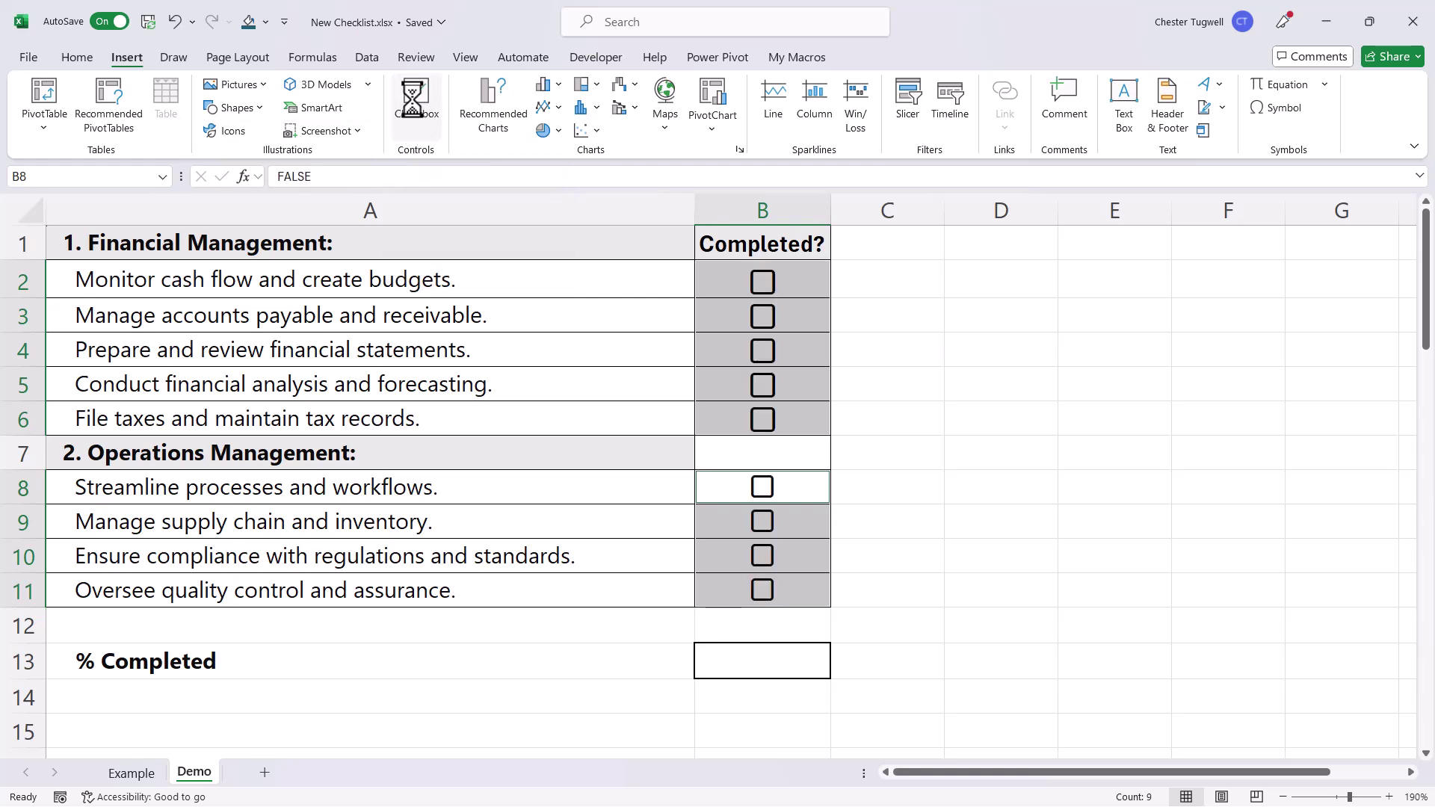
Step: Tick the B2 checkbox and confirm B2 holds TRUE while unticked B3 holds FALSE
{"action": "left_click", "coordinate": [935, 307]}
{"action": "left_click", "coordinate": [784, 276]}
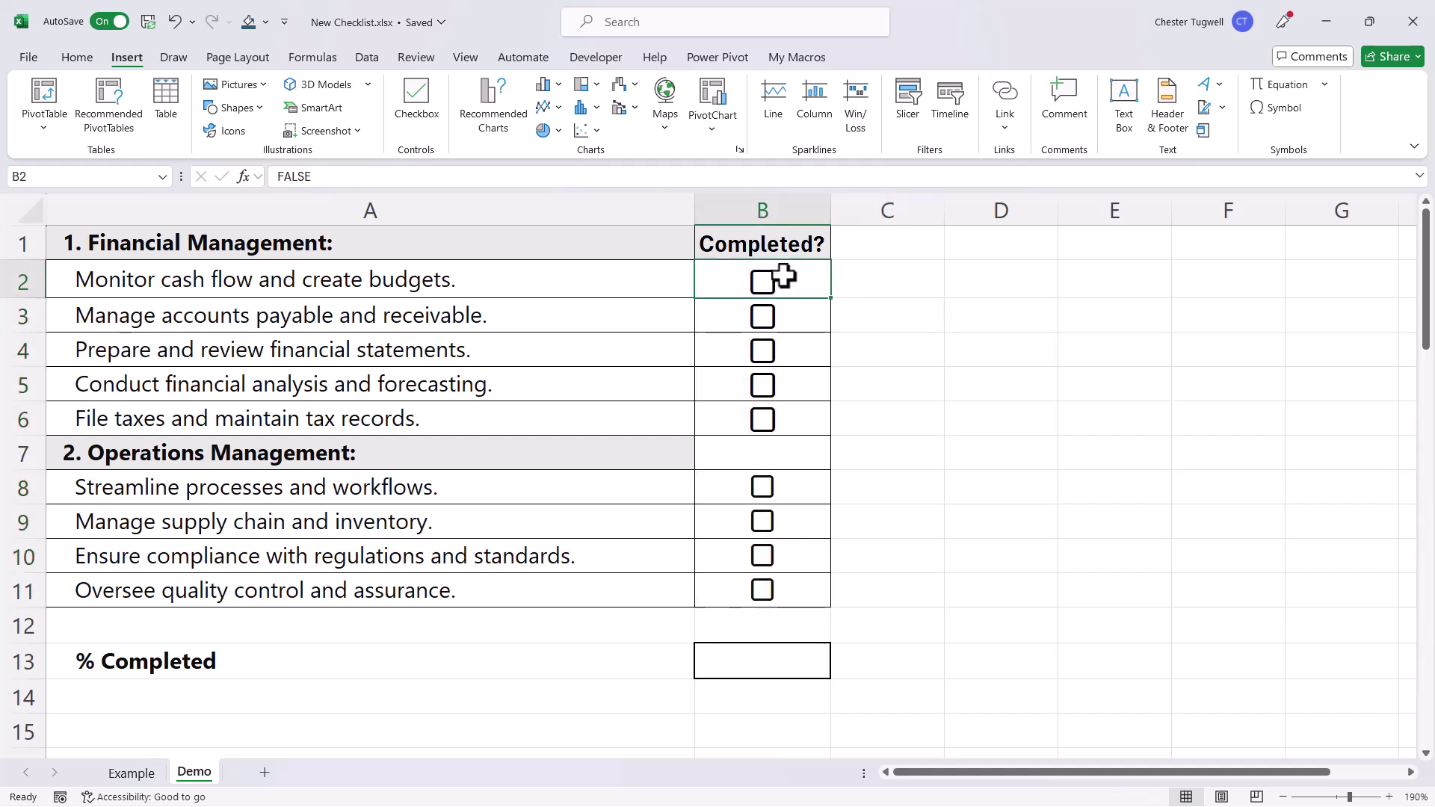
{"action": "left_click", "coordinate": [765, 287]}
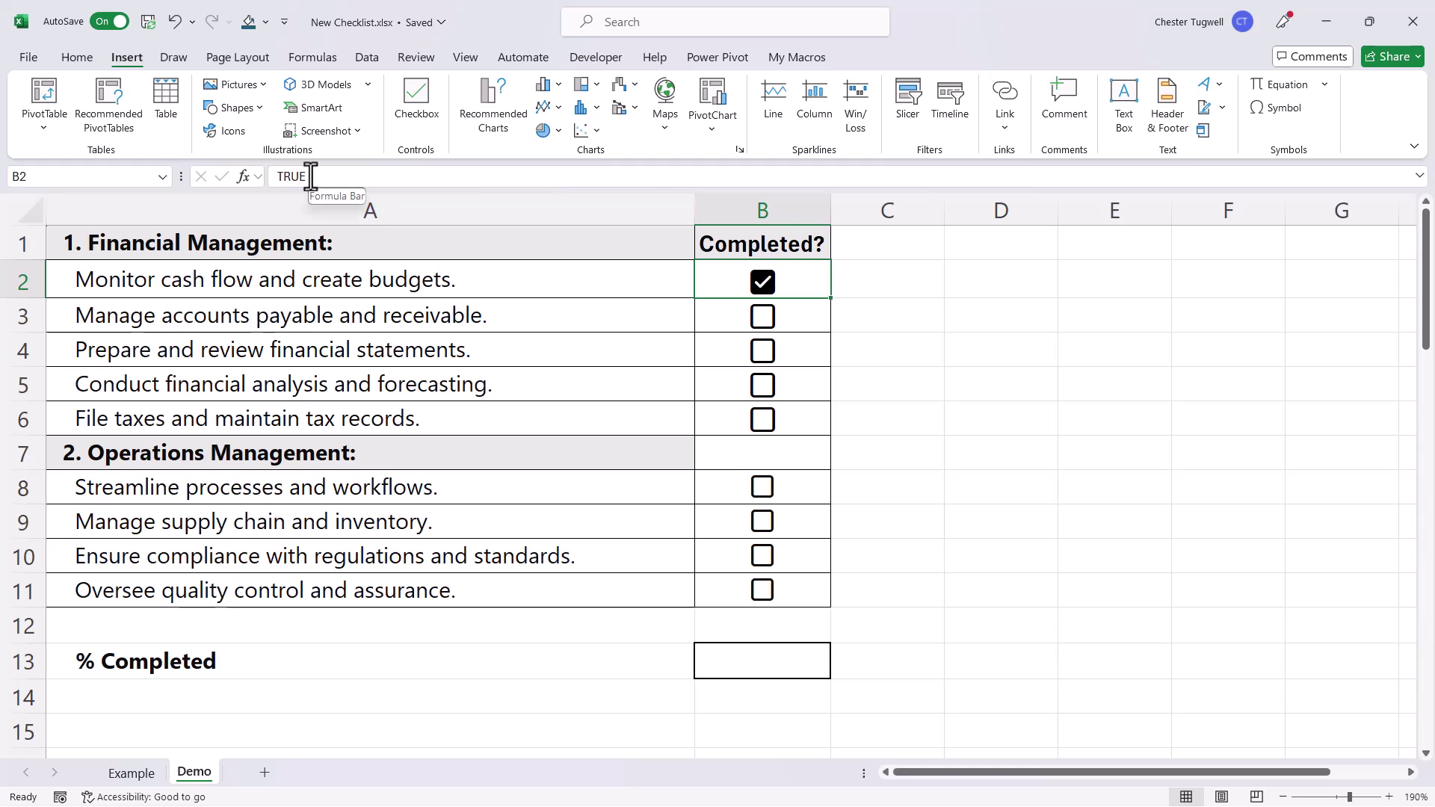
{"action": "left_click_drag", "start_coordinate": [310, 177], "coordinate": [260, 176]}
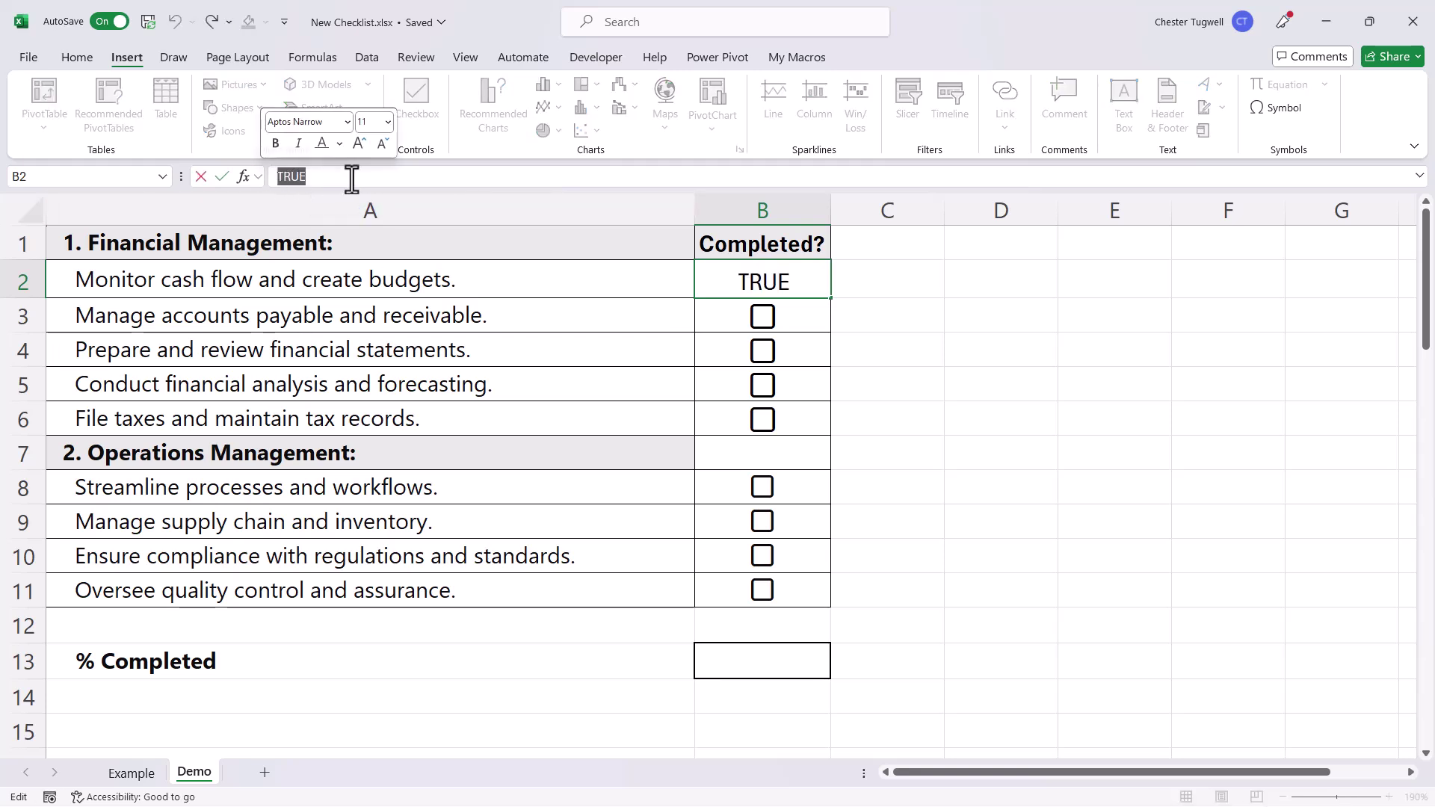
{"action": "left_click", "coordinate": [811, 316]}
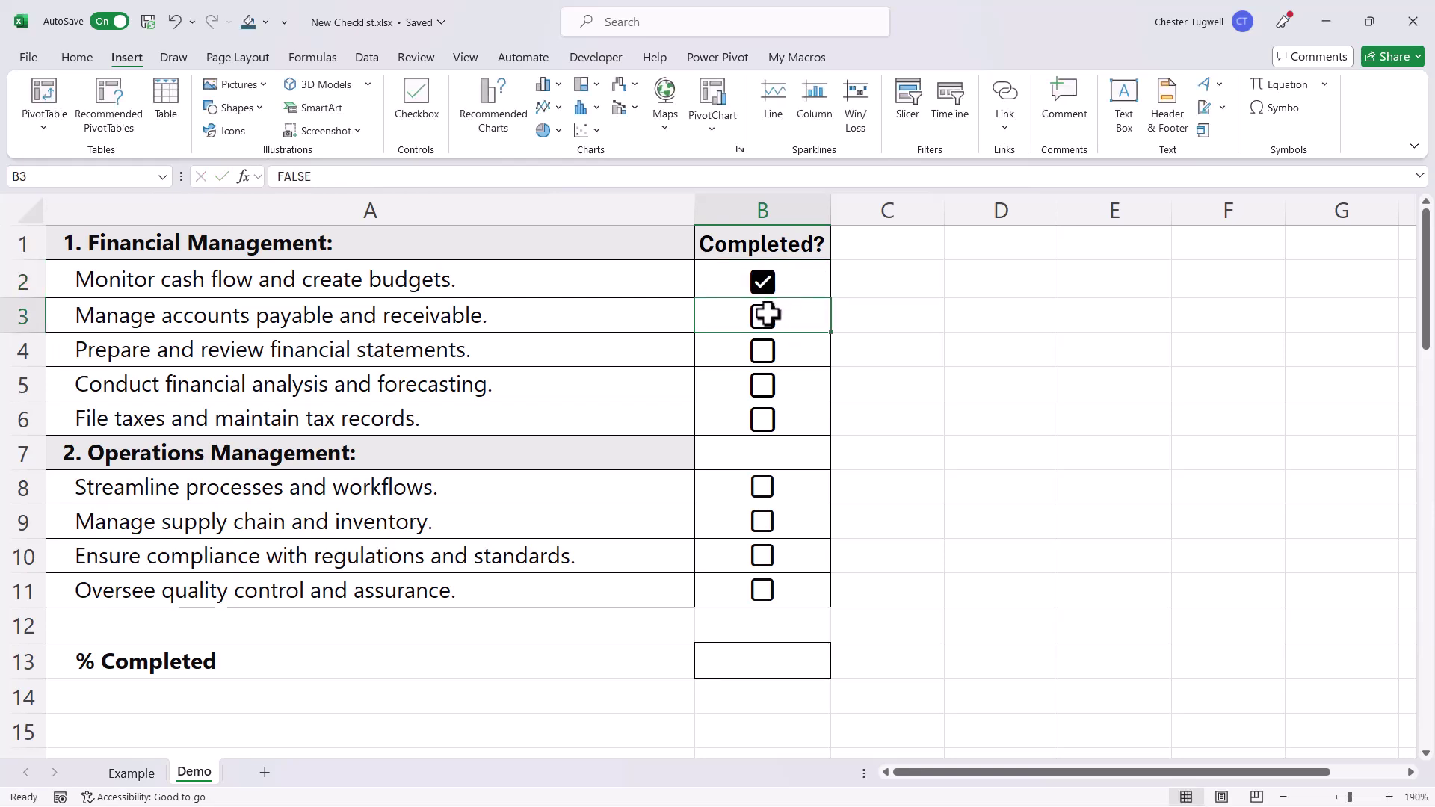
{"action": "left_click", "coordinate": [329, 177]}
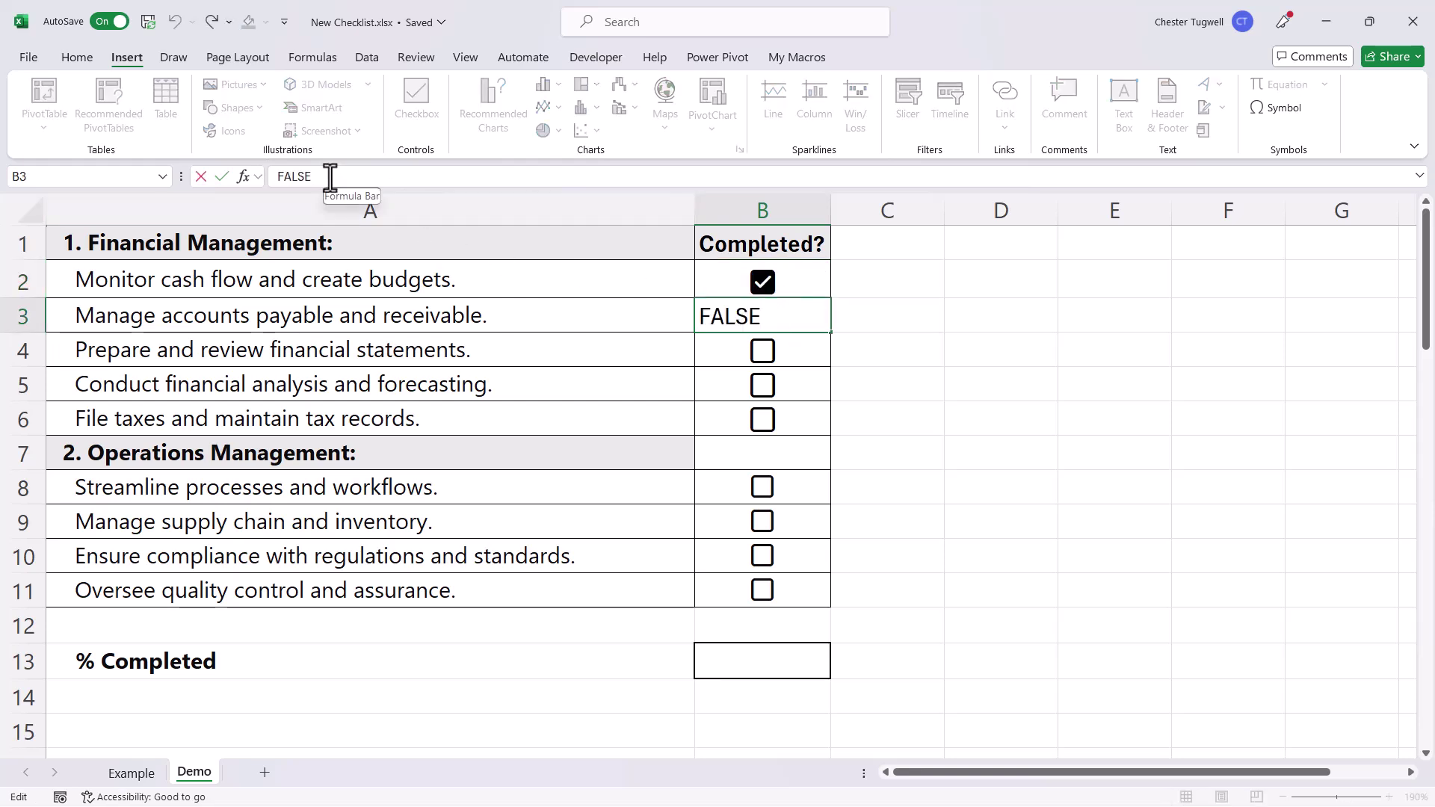
{"action": "left_click", "coordinate": [812, 352]}
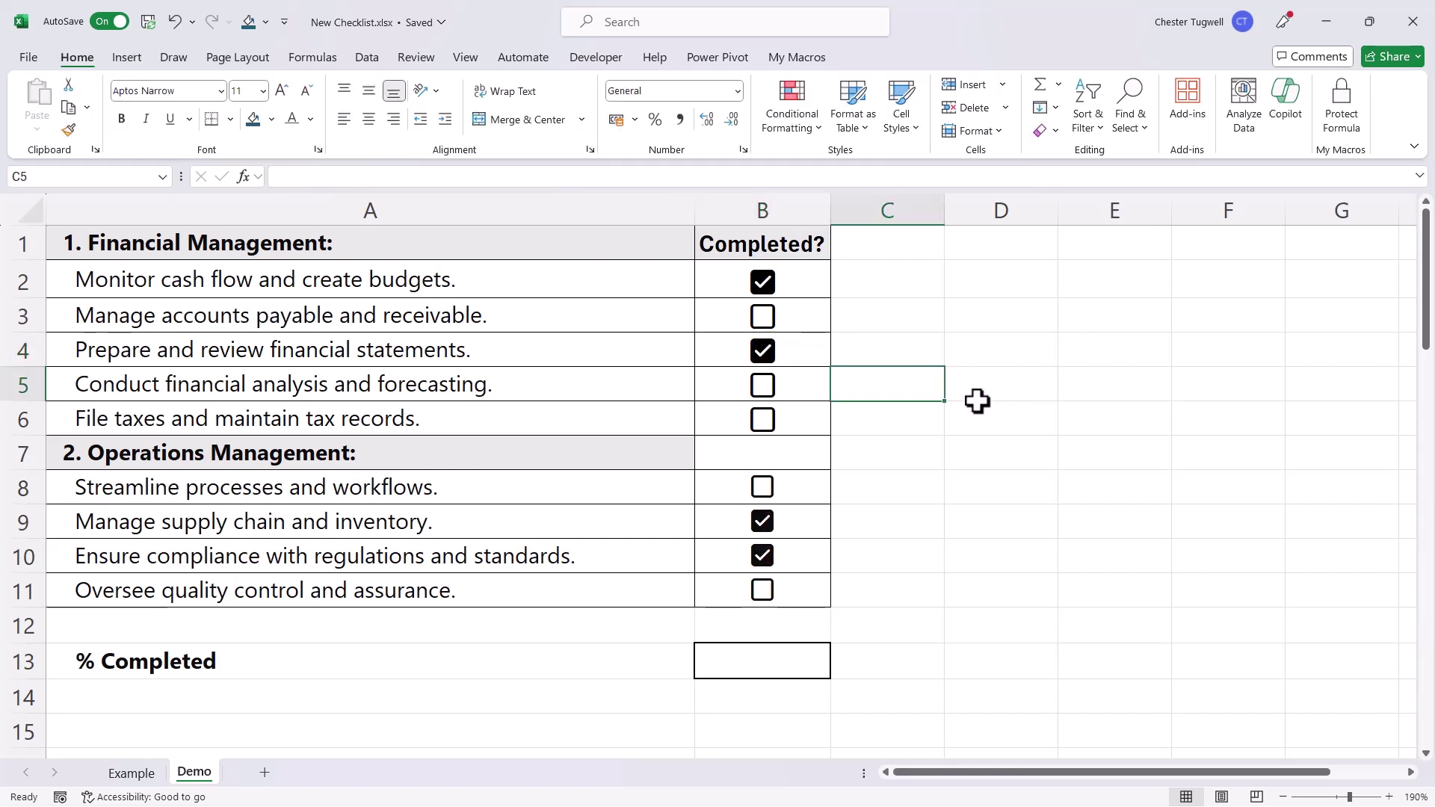
Step: Select A2:B6 and start a new 'Use a formula to determine which cells to format' rule
{"action": "left_click", "coordinate": [150, 278]}
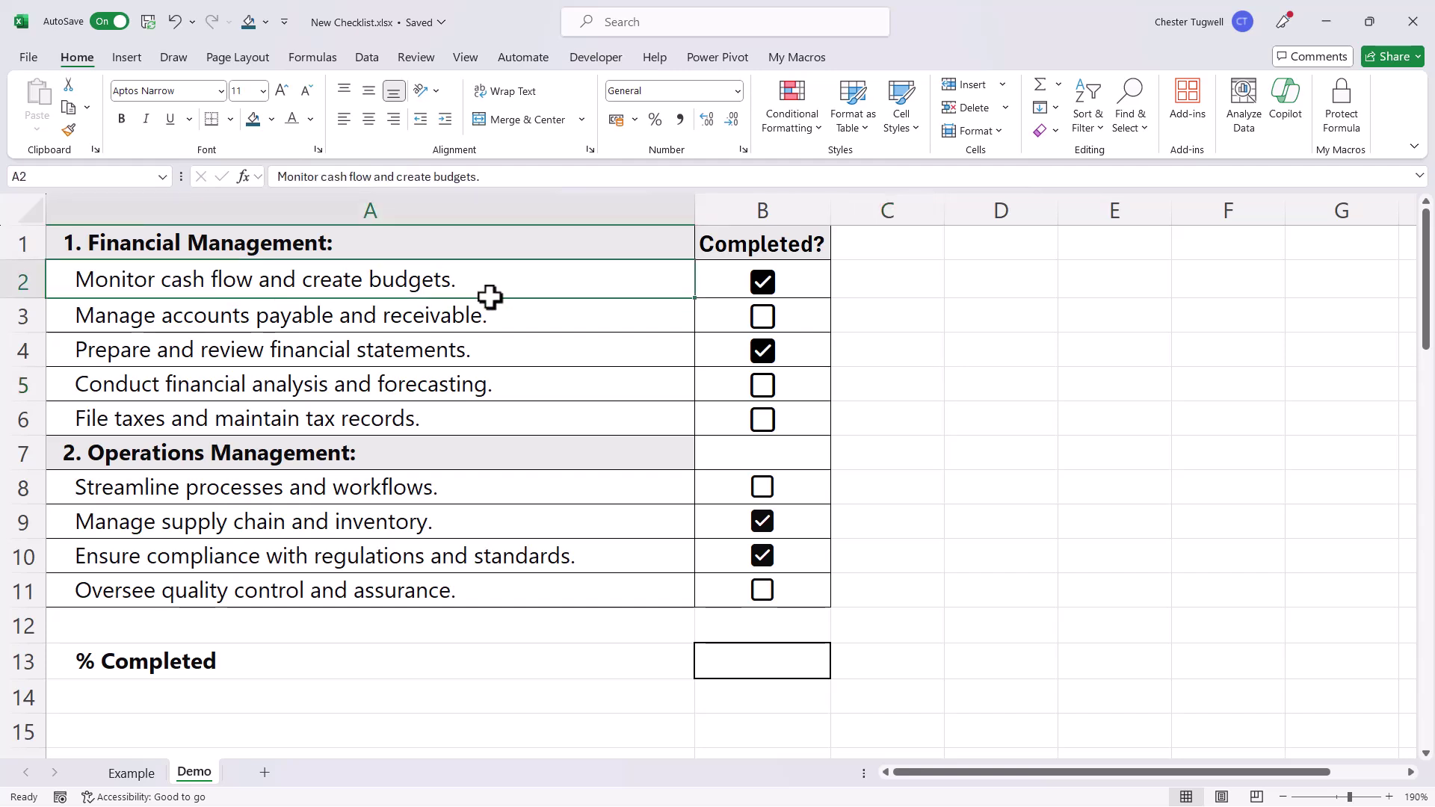
{"action": "left_click_drag", "start_coordinate": [523, 296], "coordinate": [739, 424]}
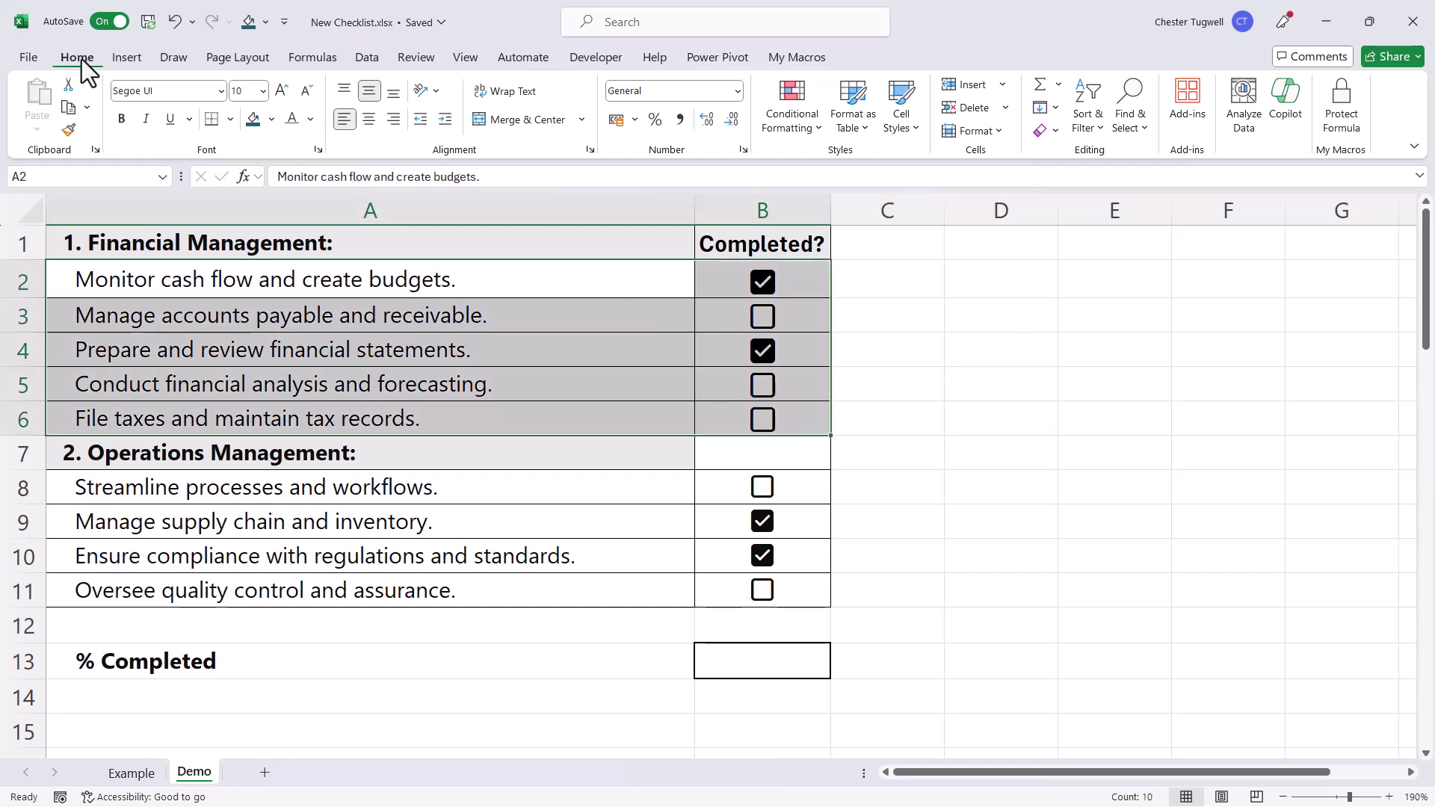
{"action": "left_click", "coordinate": [789, 112]}
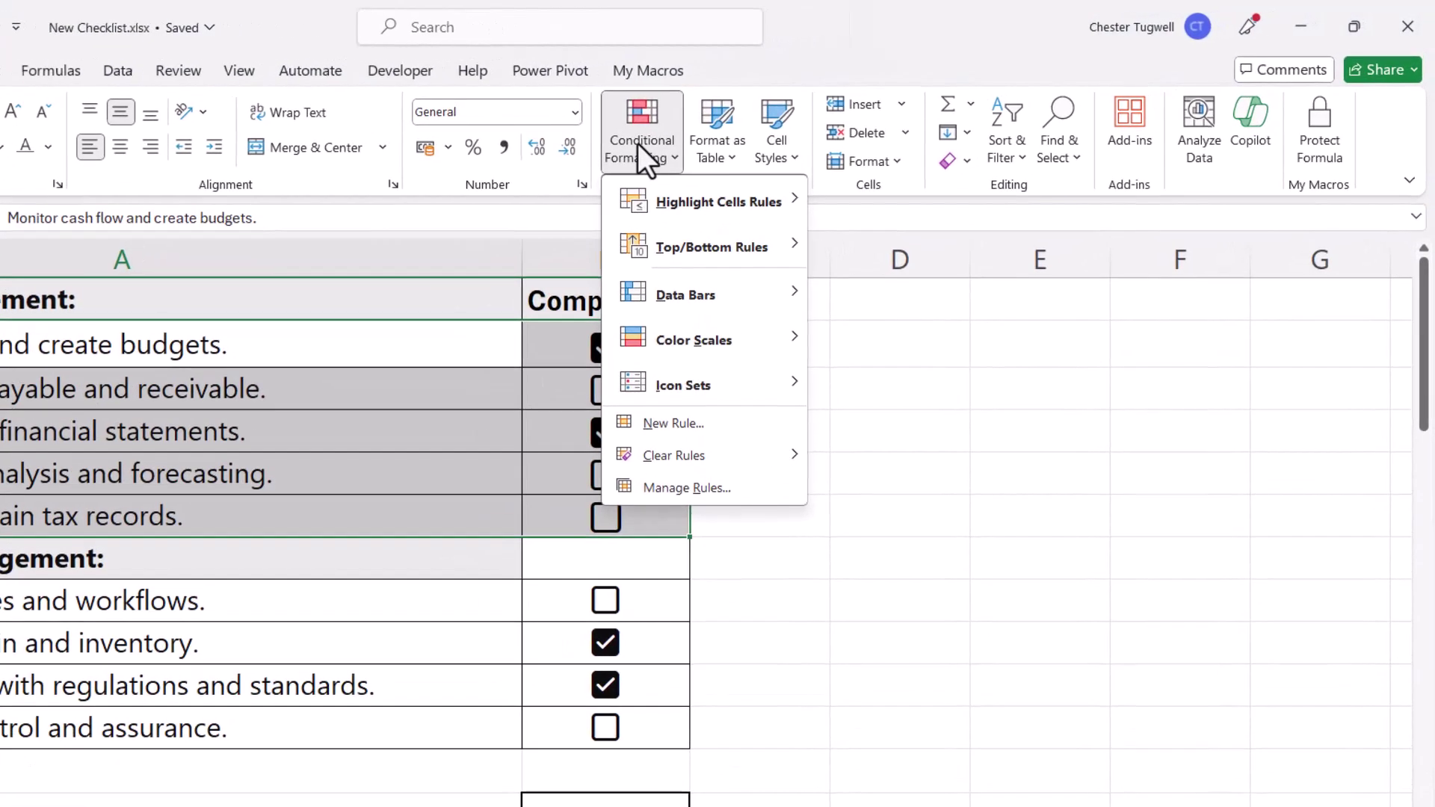
{"action": "left_click", "coordinate": [687, 421]}
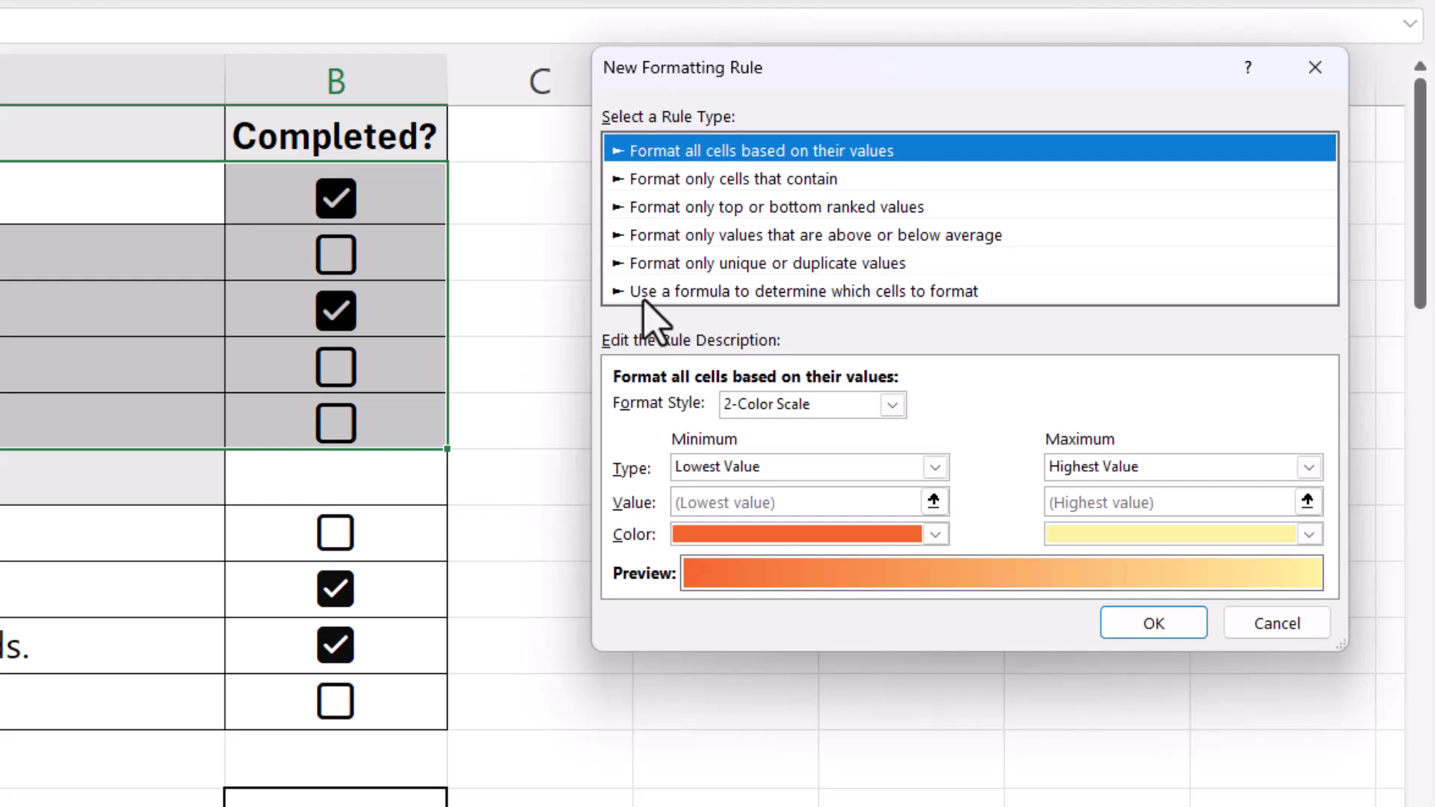
{"action": "left_click", "coordinate": [664, 295]}
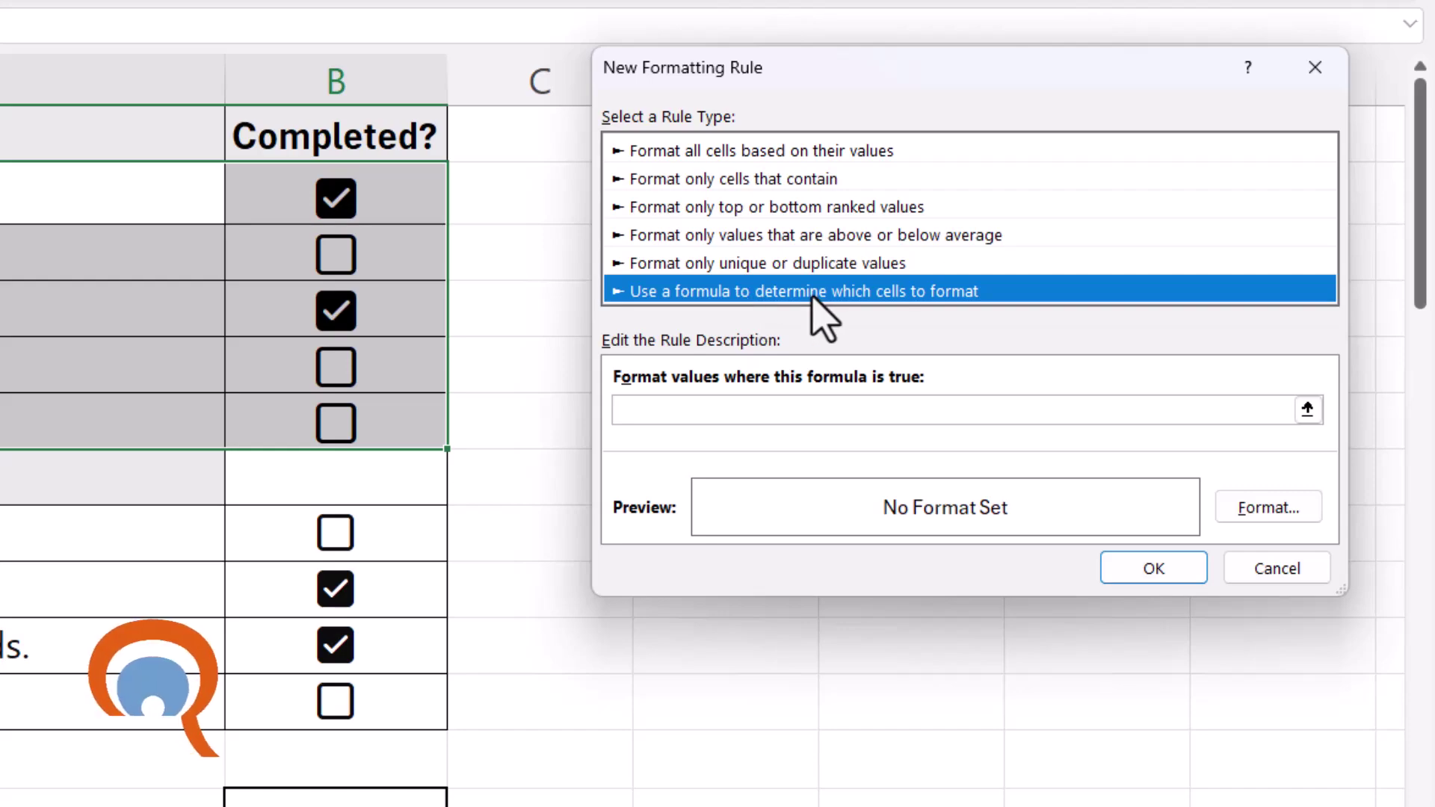
{"action": "left_click", "coordinate": [653, 414]}
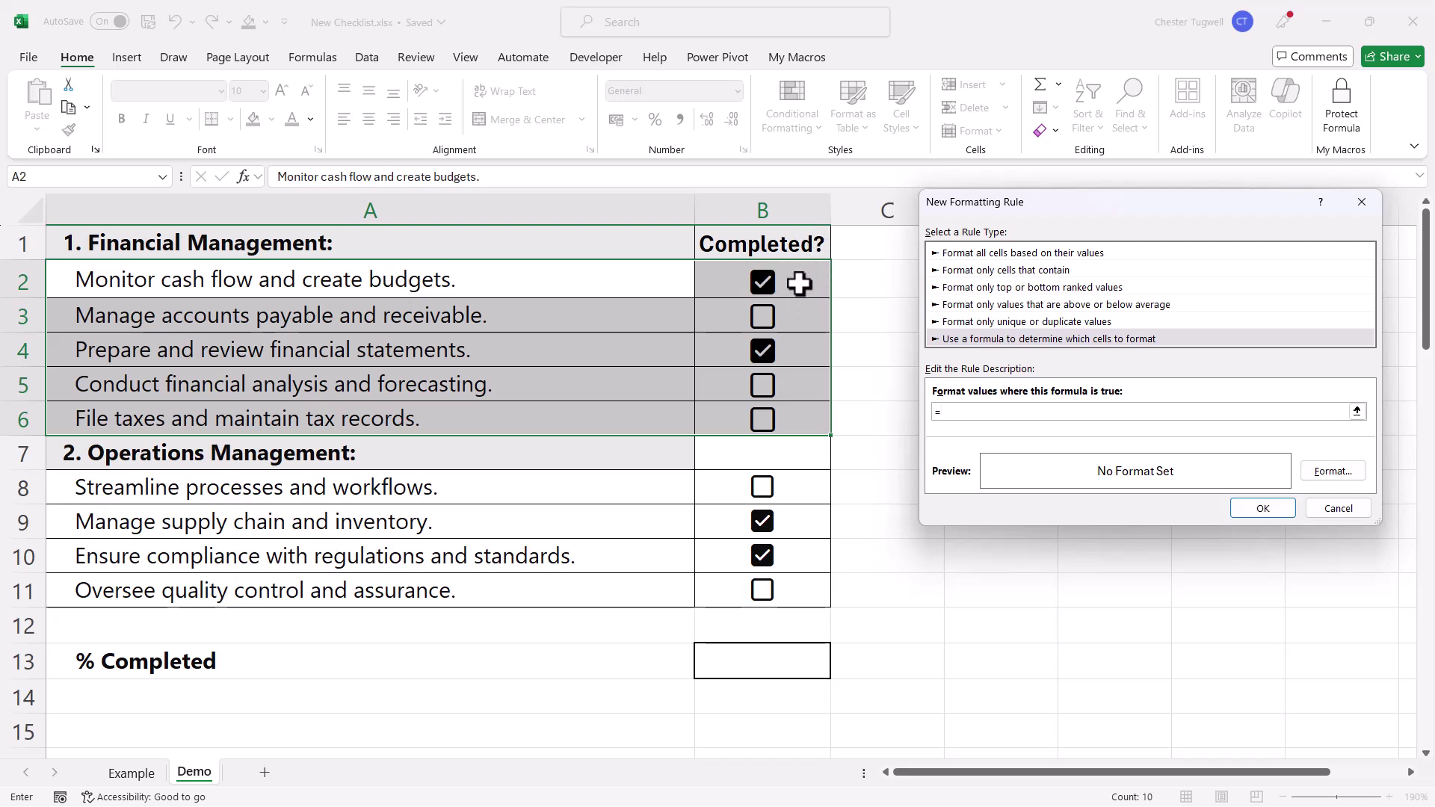
Step: Make the rule formula =$B2 so each row checks its own checkbox
{"action": "left_click", "coordinate": [796, 285]}
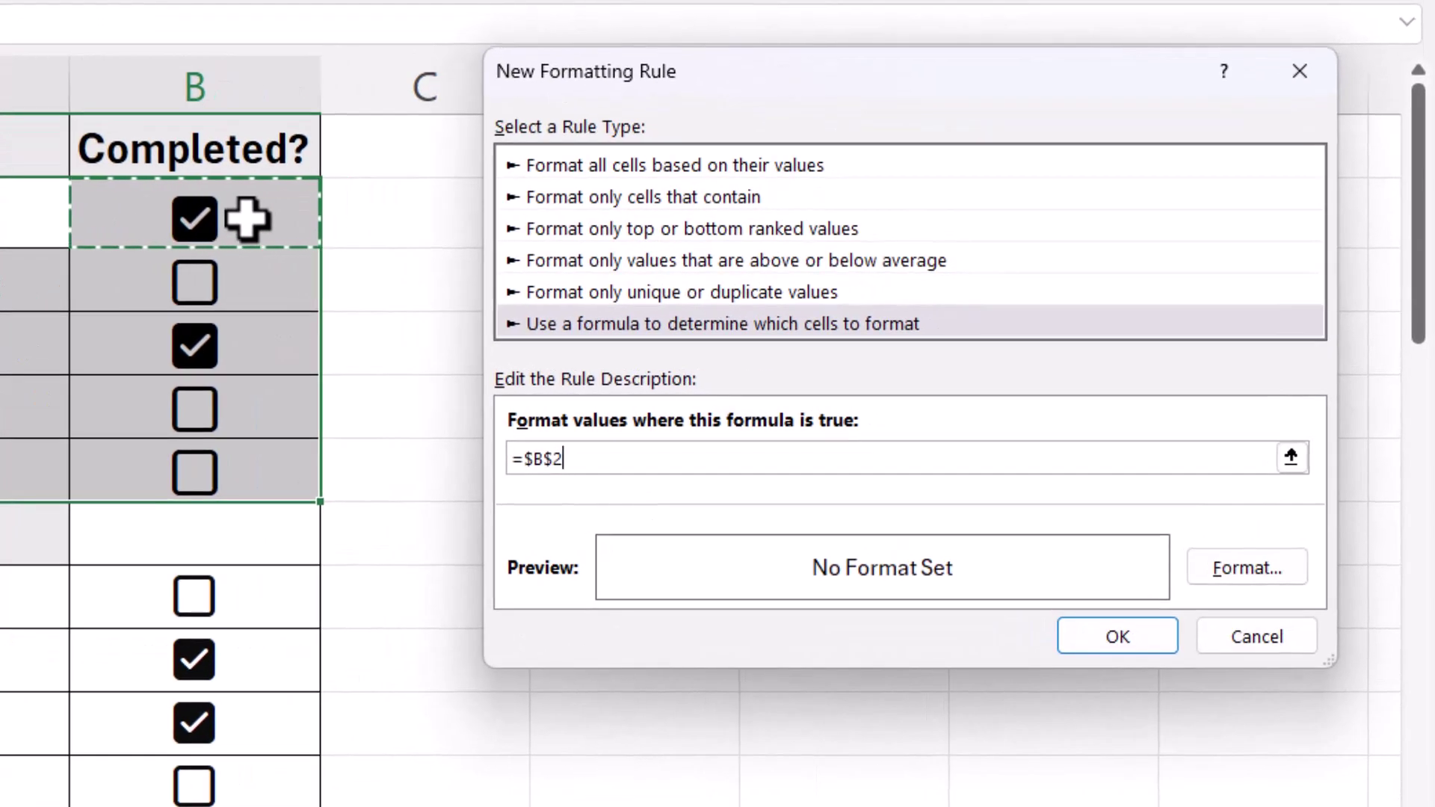
{"action": "type", "text": "=T"}
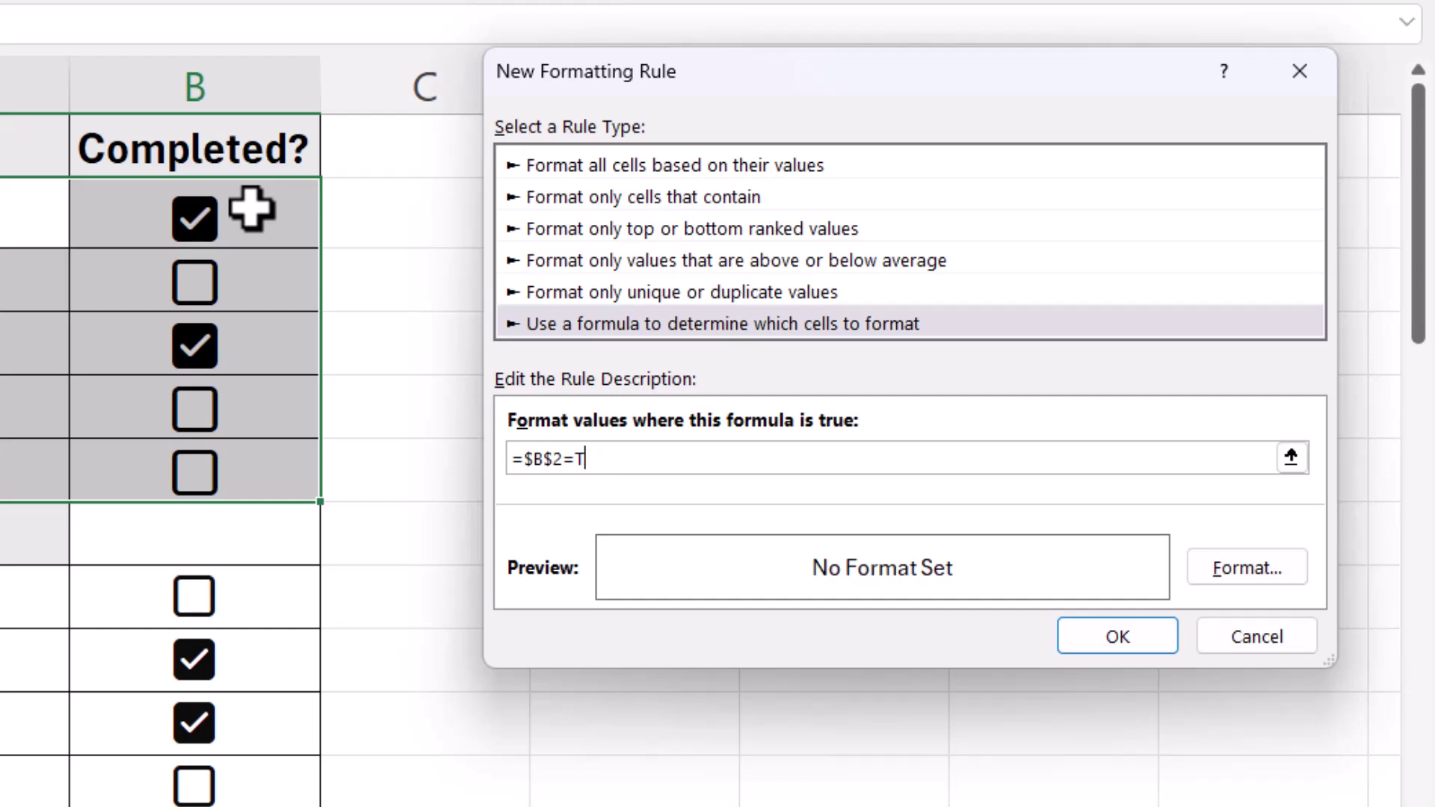
{"action": "key", "text": "BackSpace"}
{"action": "key", "text": "BackSpace"}
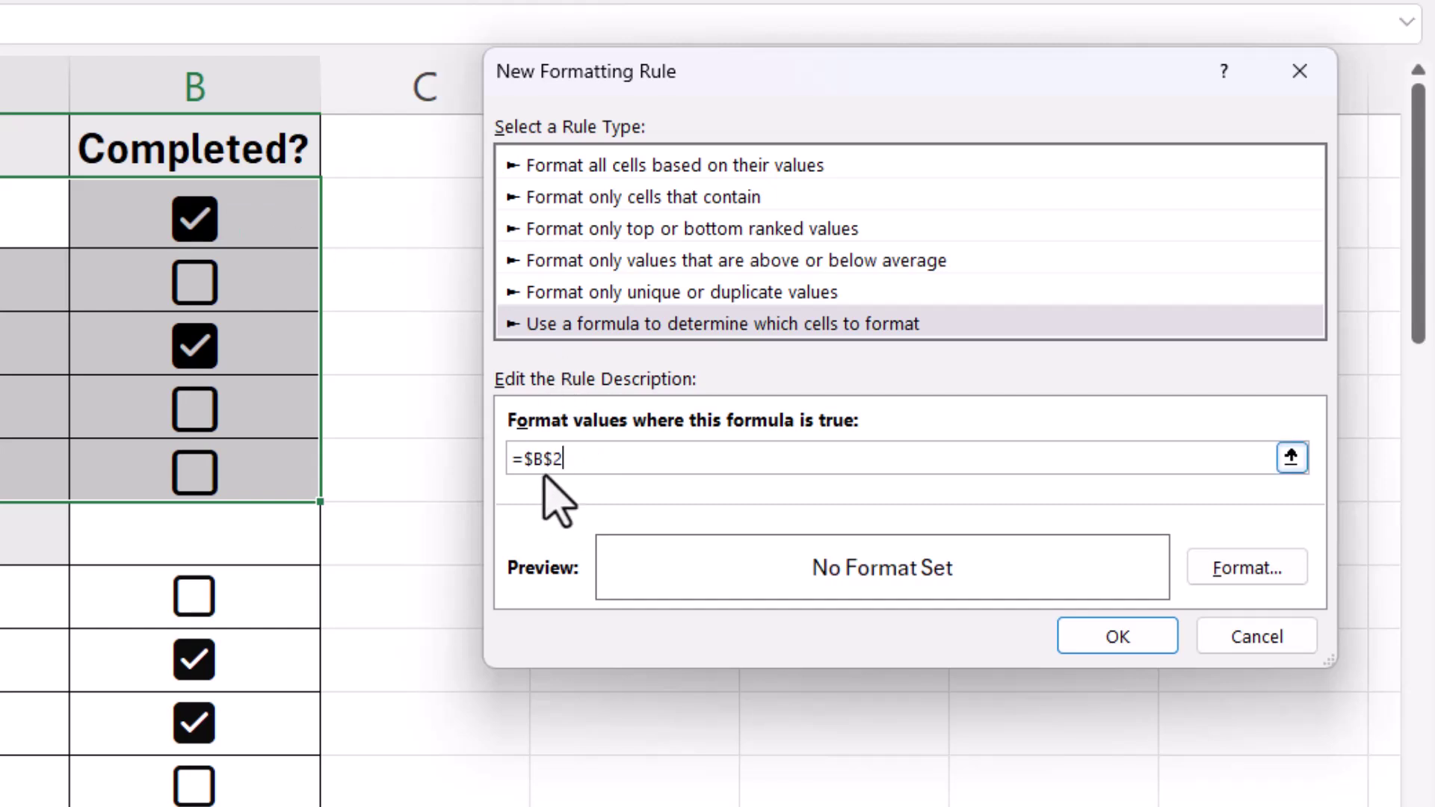
{"action": "key", "text": "BackSpace"}
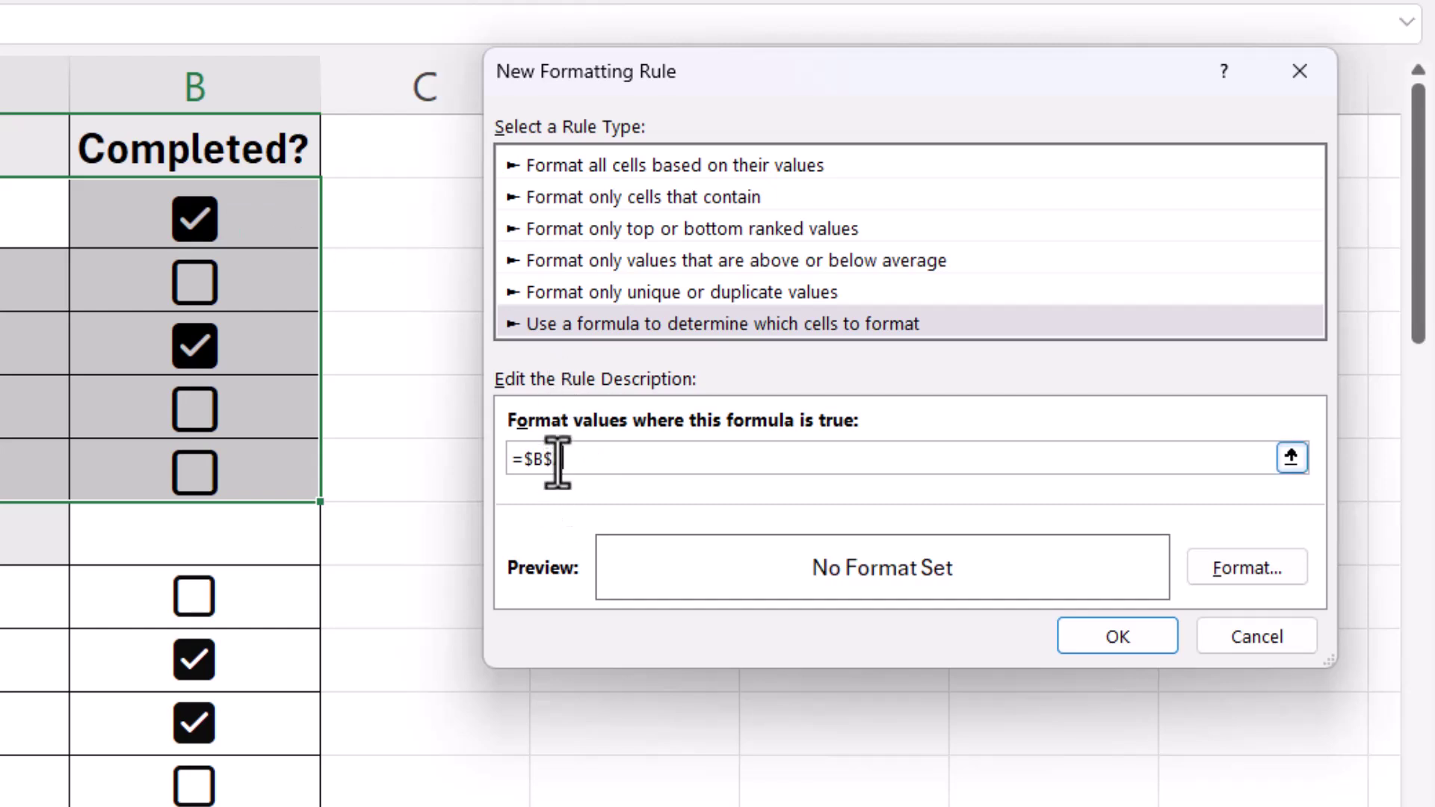
{"action": "type", "text": "2"}
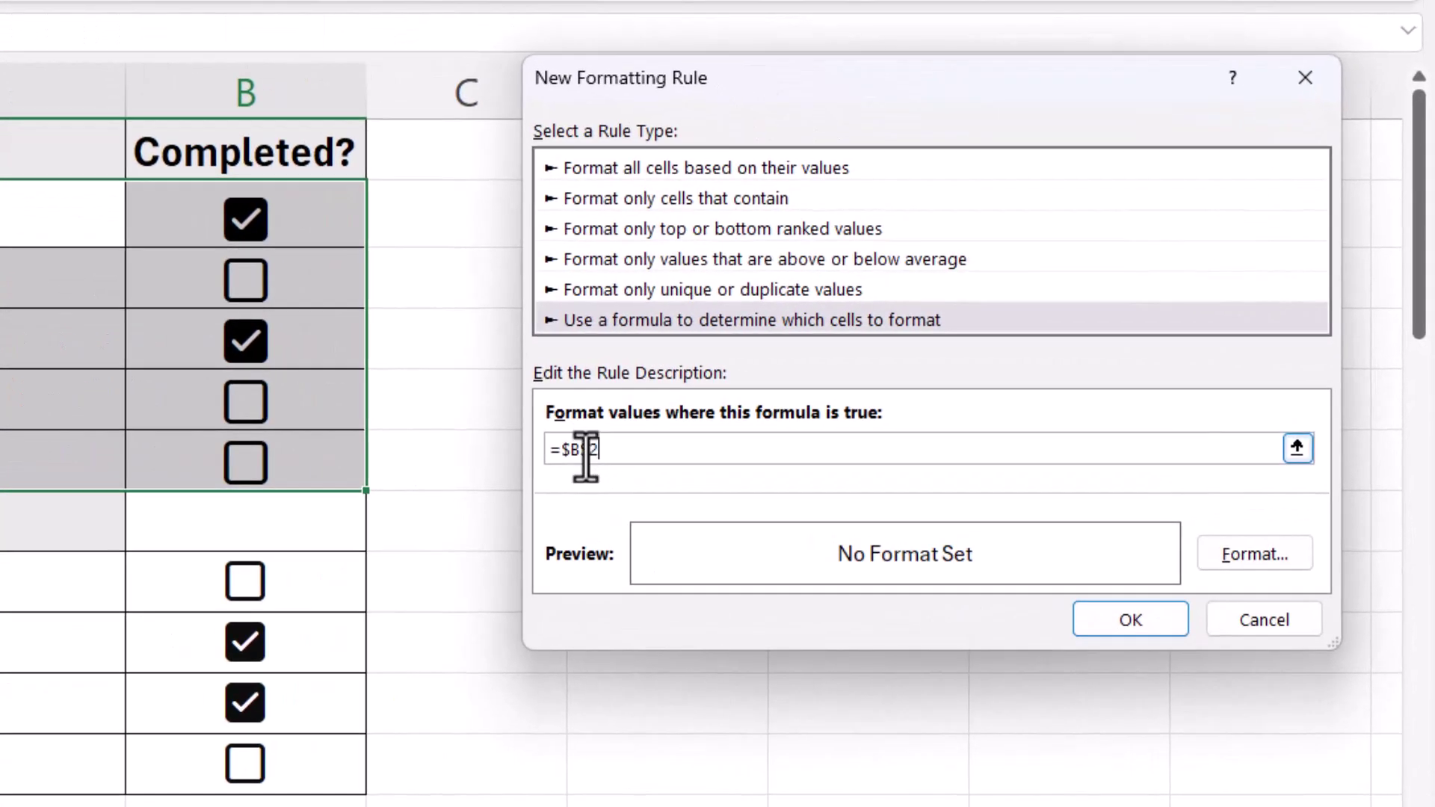
{"action": "left_click", "coordinate": [587, 451]}
{"action": "key", "text": "BackSpace"}
Step: Give the rule a gold fill and save it, highlighting ticked rows 2 and 4
{"action": "left_click", "coordinate": [1256, 555]}
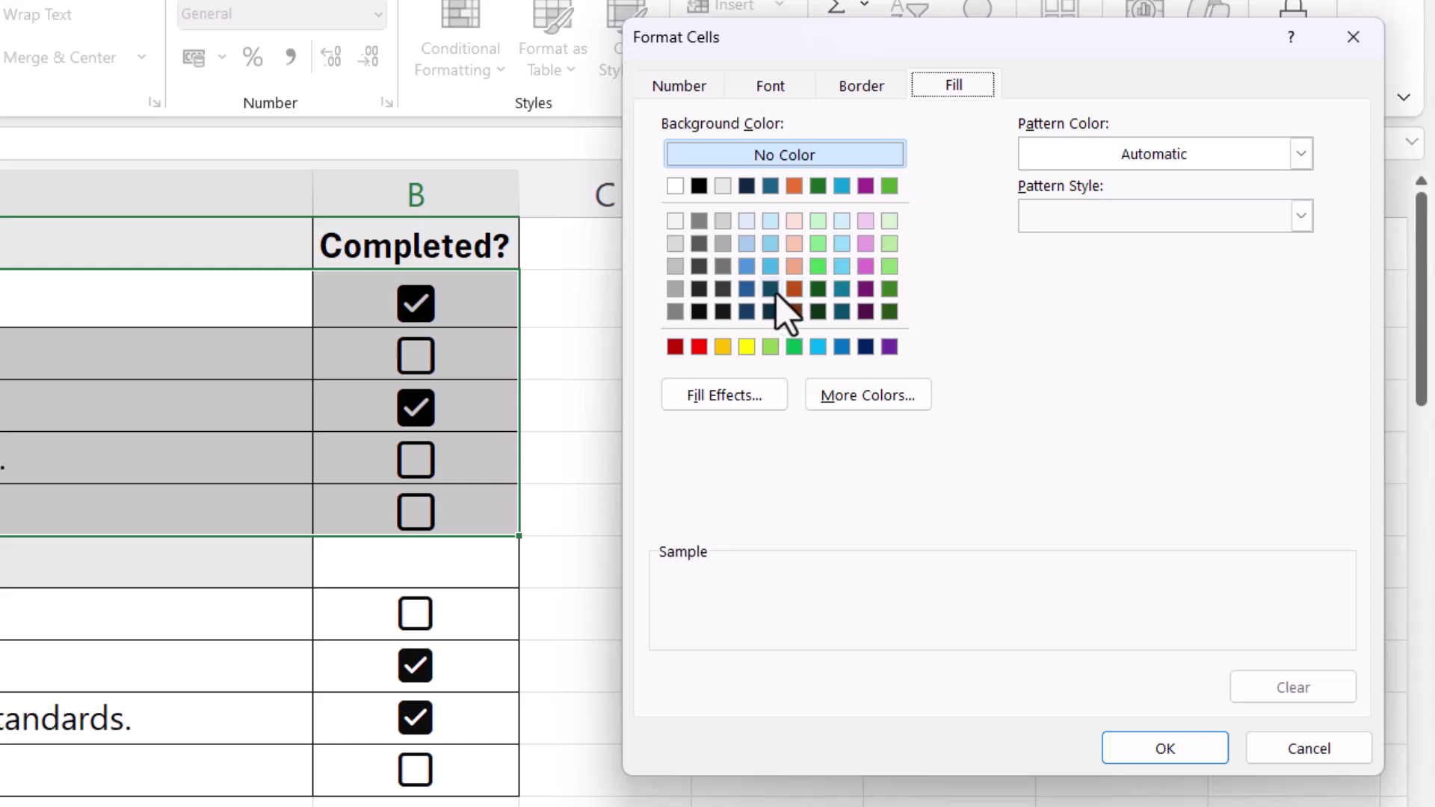
{"action": "left_click", "coordinate": [721, 348]}
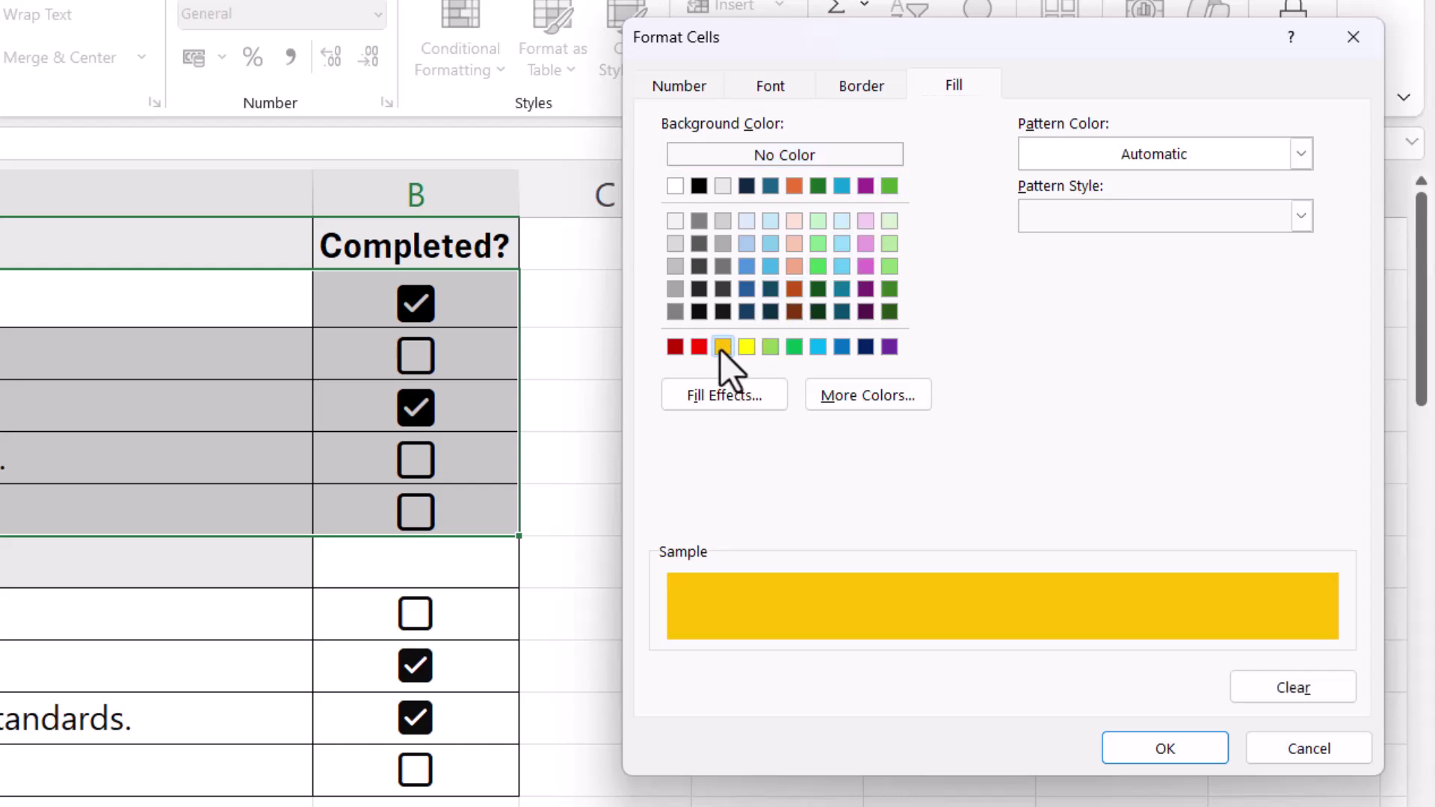
{"action": "left_click", "coordinate": [1145, 747]}
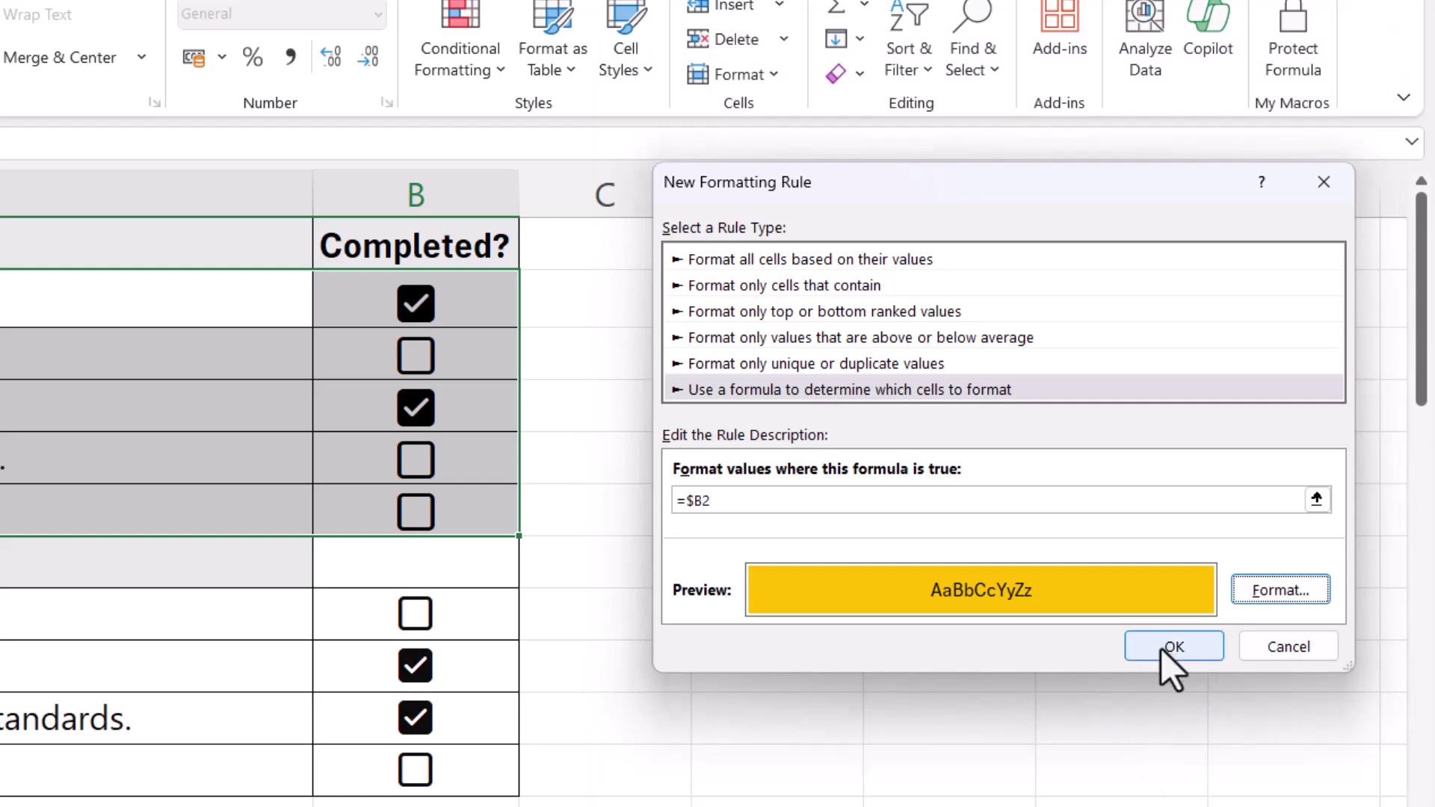
{"action": "left_click", "coordinate": [1161, 648]}
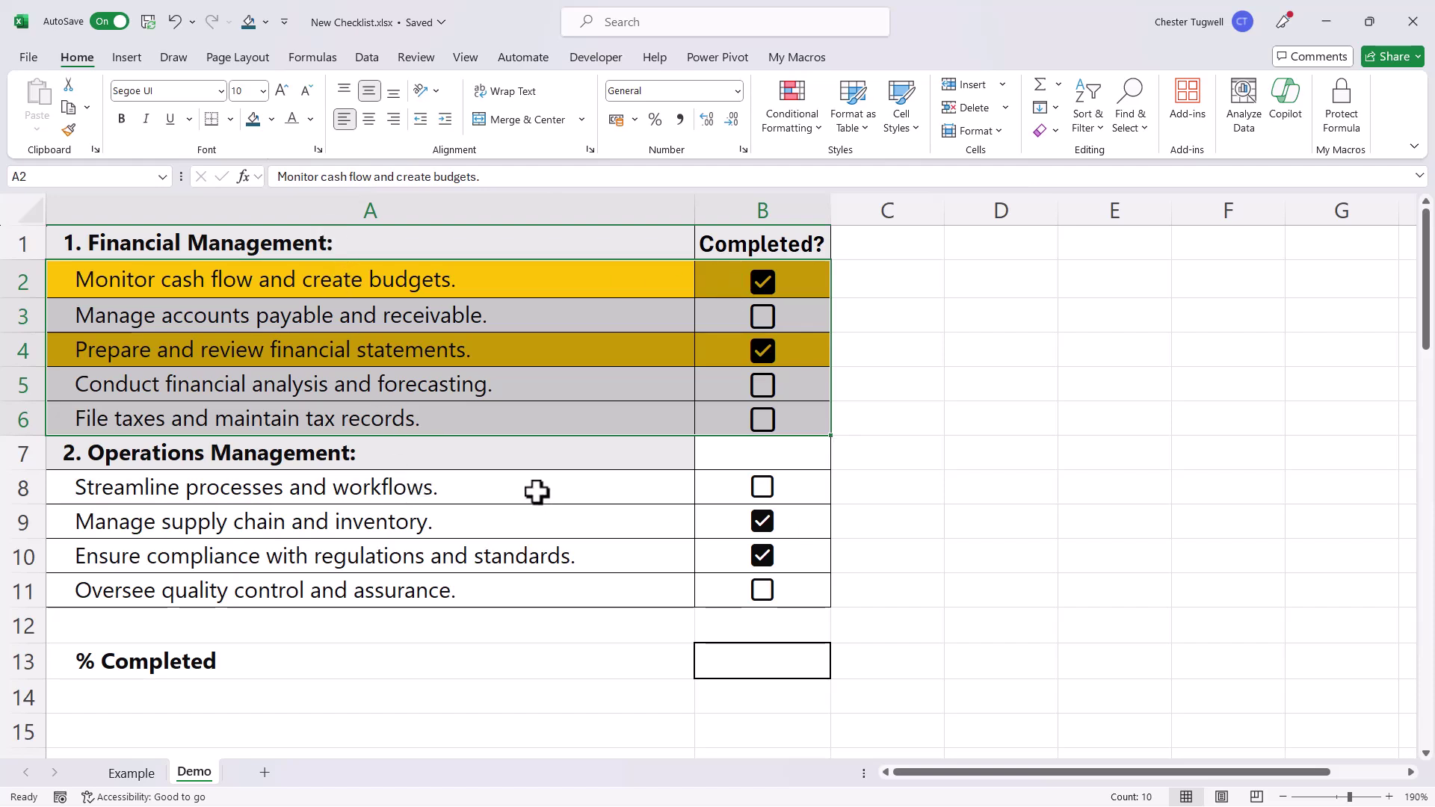
Step: Format-paint A2's formatting onto the Operations rows A8:B11
{"action": "left_click", "coordinate": [251, 290]}
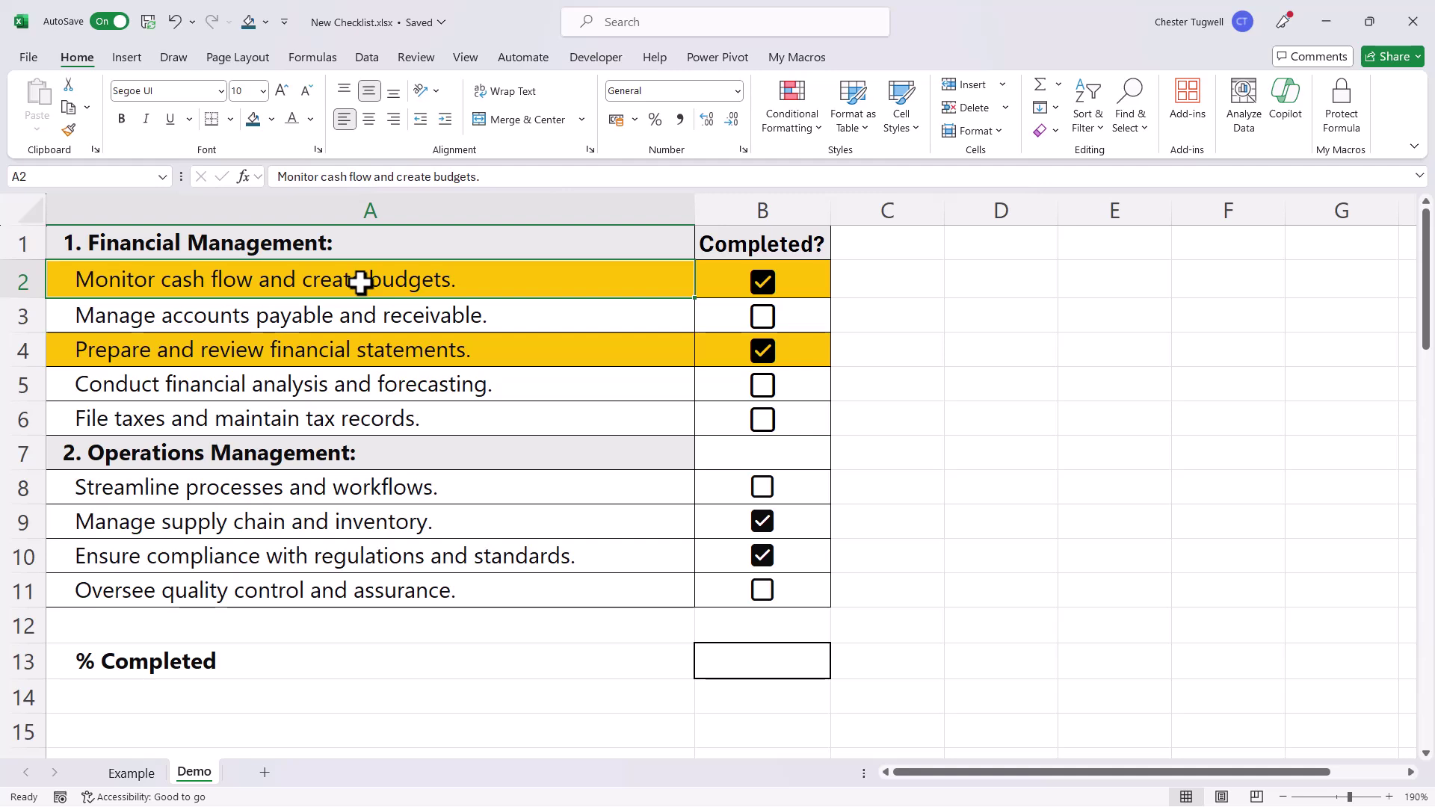
{"action": "left_click", "coordinate": [71, 138]}
{"action": "mouse_move", "coordinate": [199, 481]}
{"action": "left_mouse_down"}
{"action": "mouse_move", "coordinate": [663, 550]}
{"action": "mouse_move", "coordinate": [763, 588]}
{"action": "left_mouse_up"}
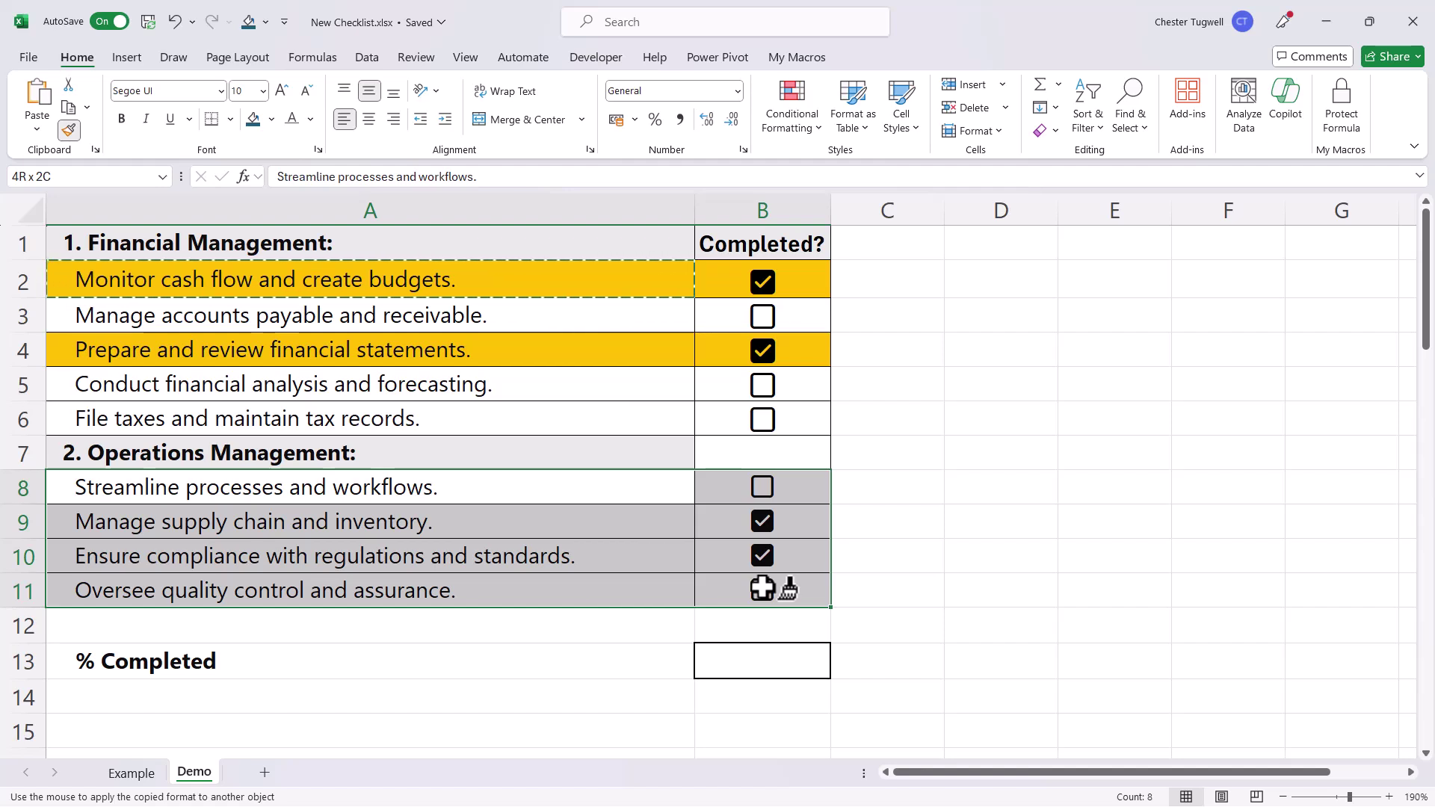
{"action": "left_click_drag", "start_coordinate": [762, 589], "coordinate": [762, 589]}
Step: Turn B8:B11 back into checkboxes and centre them in their cells
{"action": "key", "text": "alt+n"}
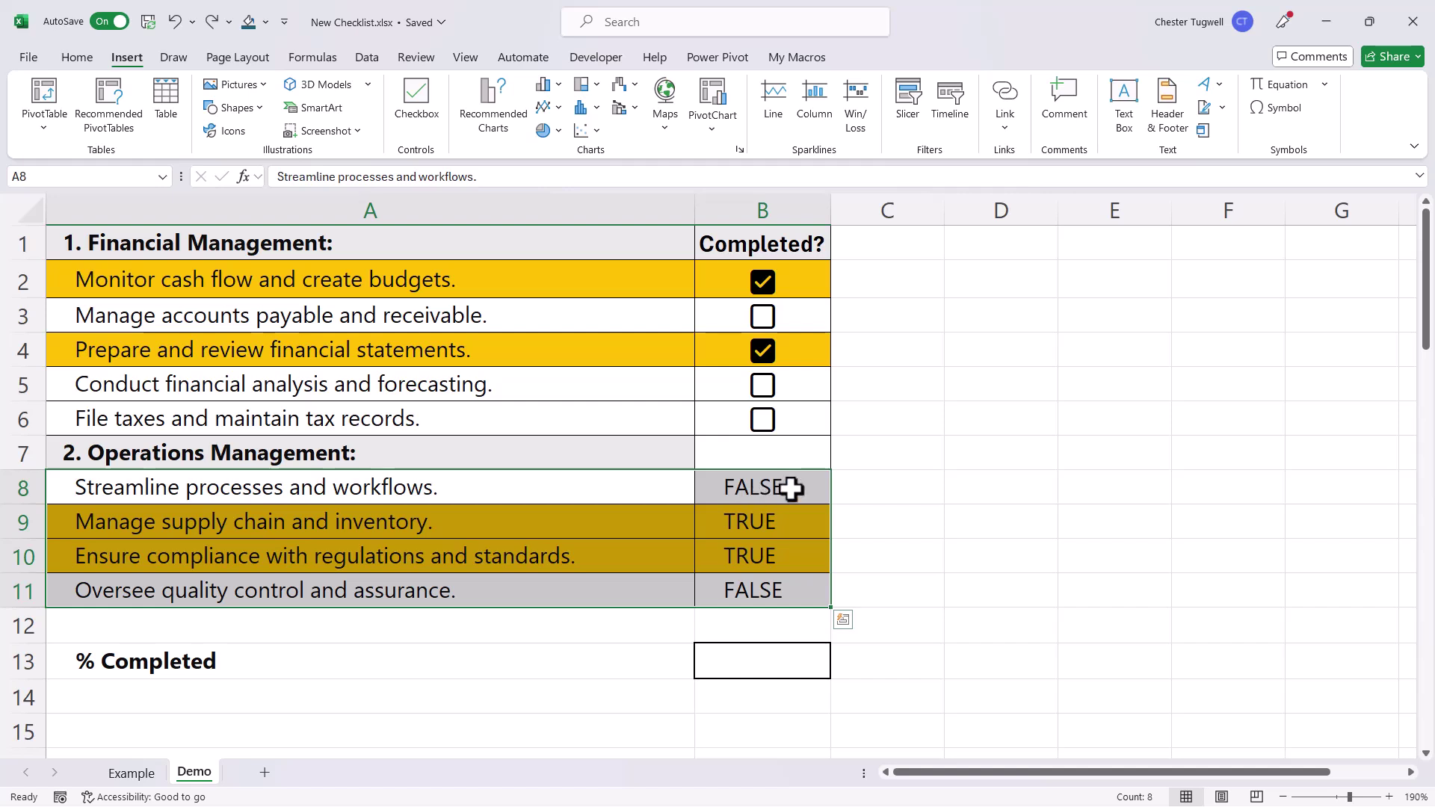
{"action": "left_click_drag", "start_coordinate": [790, 487], "coordinate": [784, 583]}
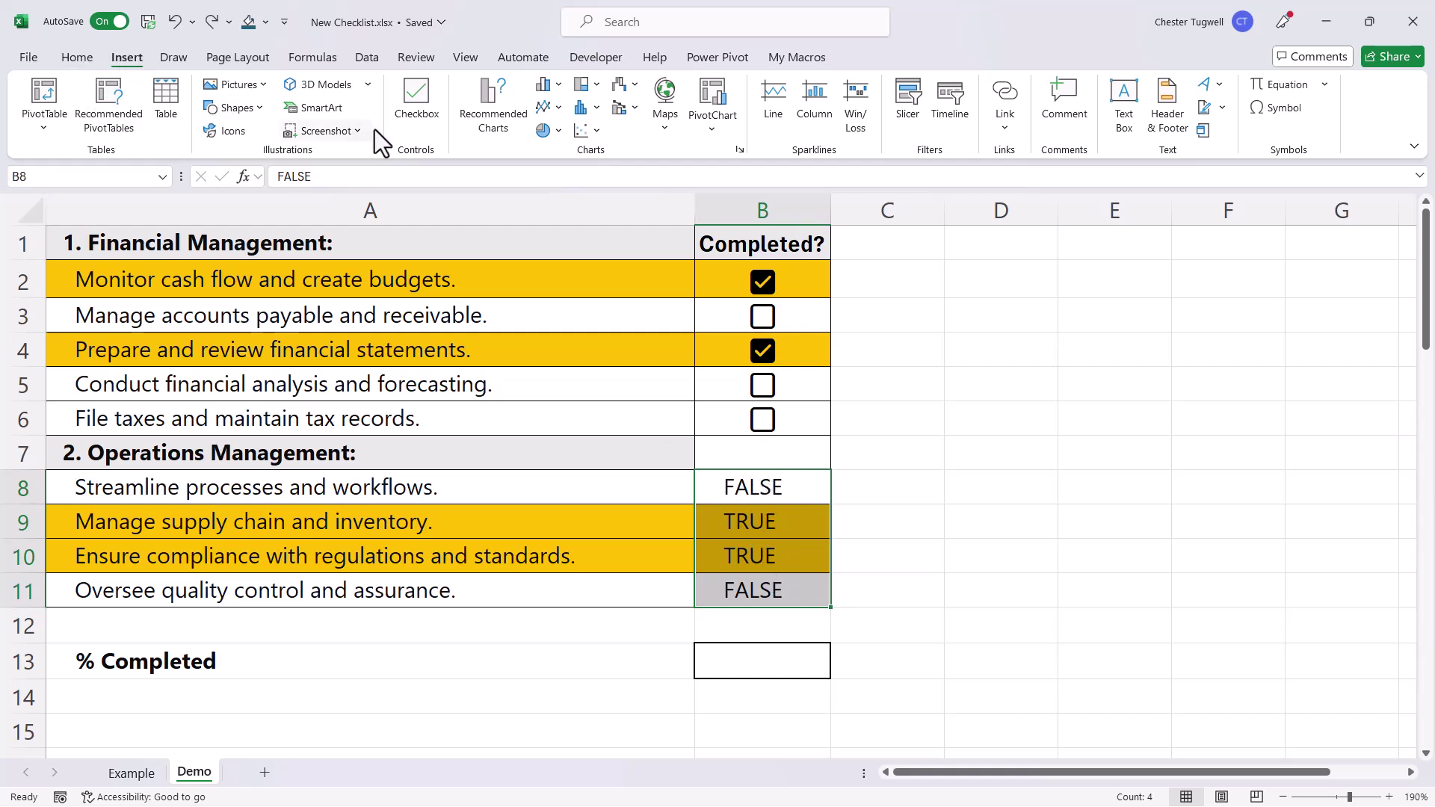
{"action": "left_click", "coordinate": [415, 110]}
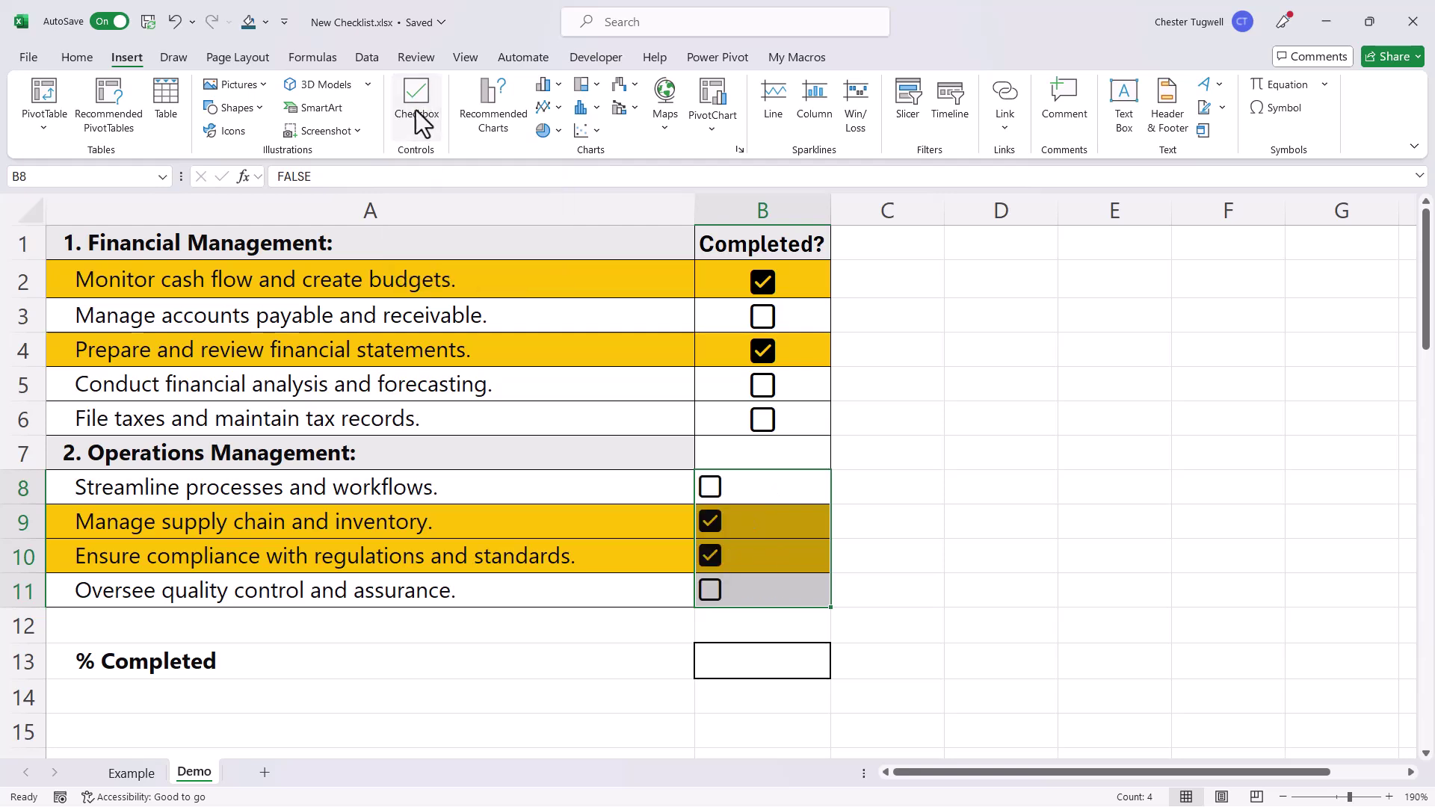
{"action": "left_click", "coordinate": [78, 57]}
{"action": "left_click", "coordinate": [369, 119]}
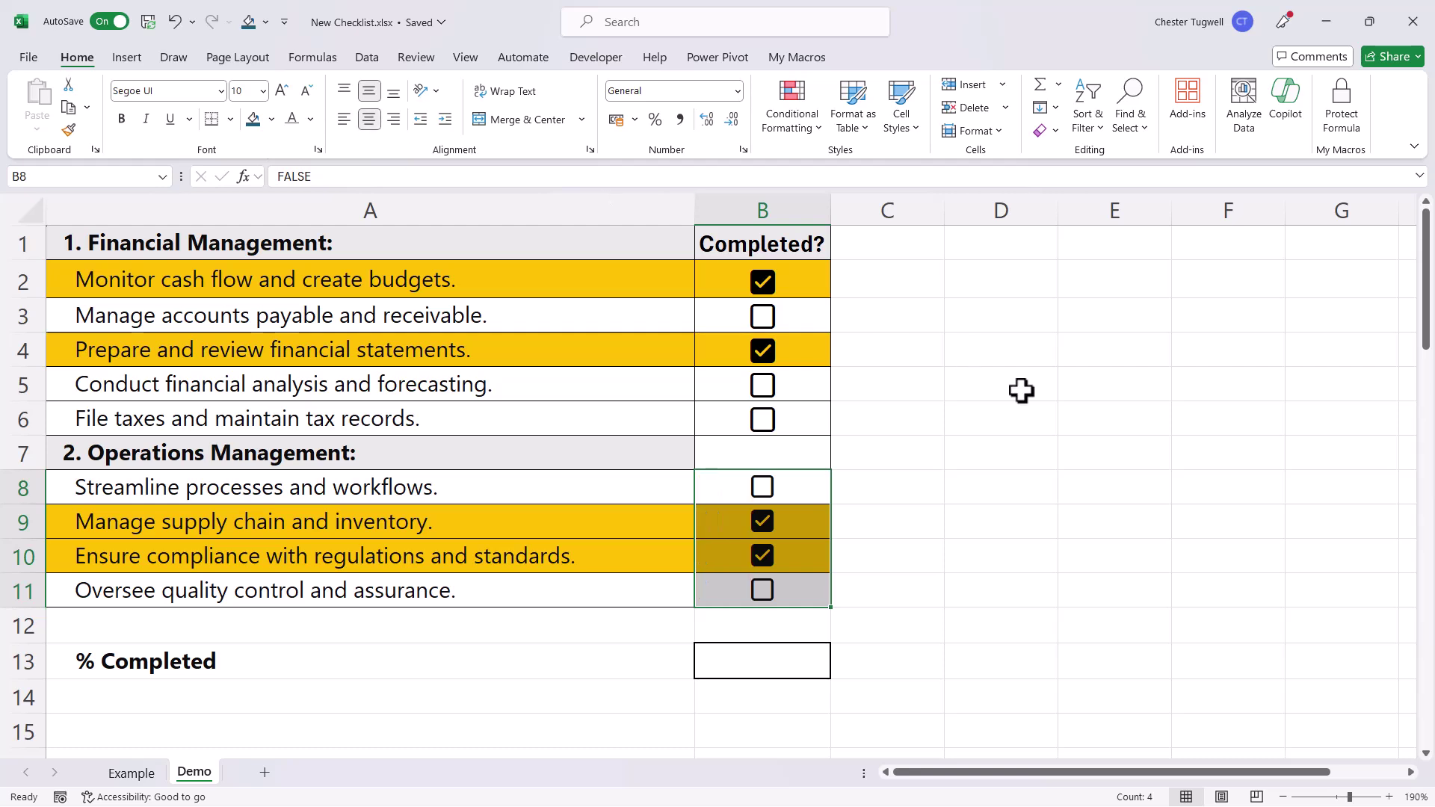
Step: Test the B8 checkbox highlight, then tick the File taxes task in B6
{"action": "left_click", "coordinate": [770, 491]}
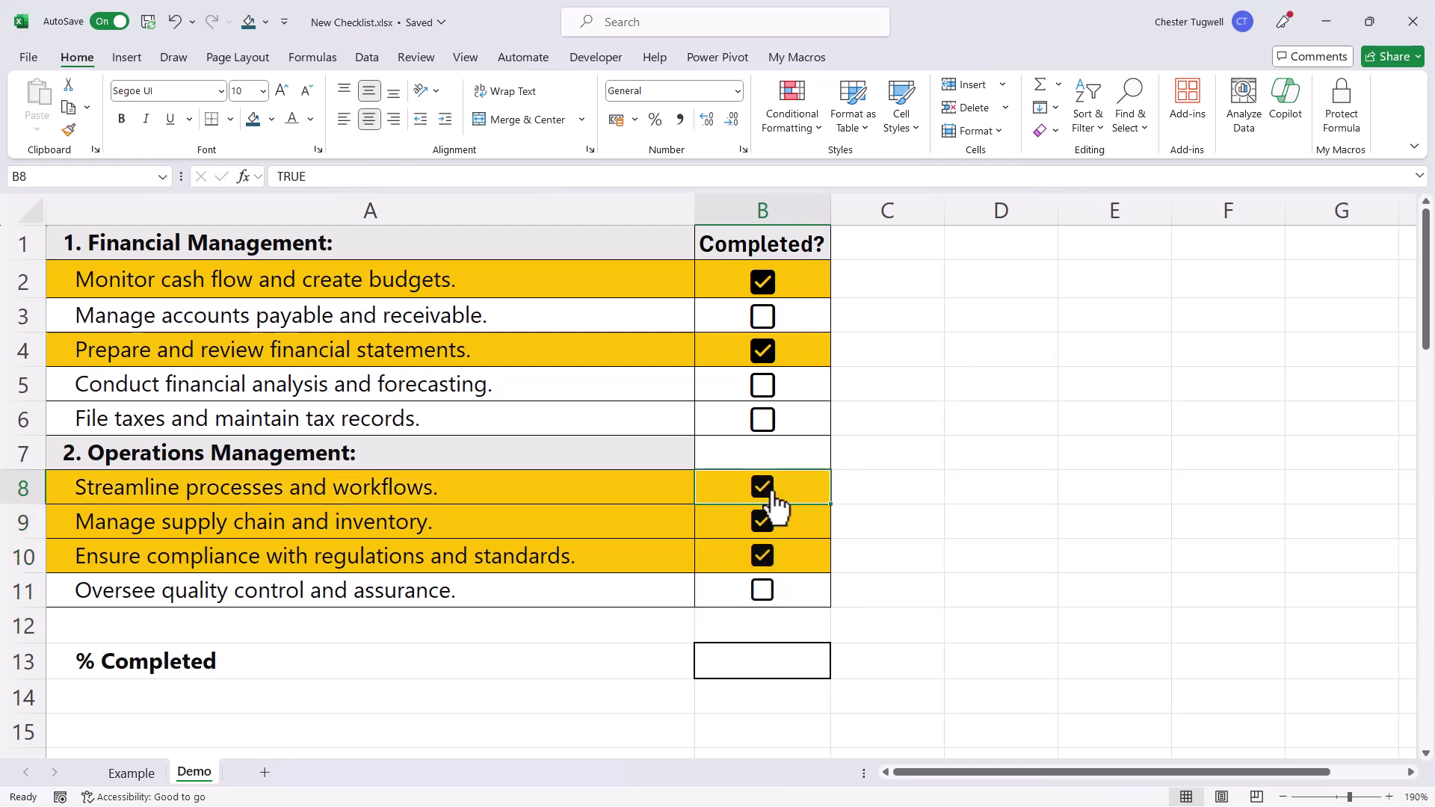
{"action": "left_click", "coordinate": [771, 493]}
{"action": "left_click", "coordinate": [763, 420]}
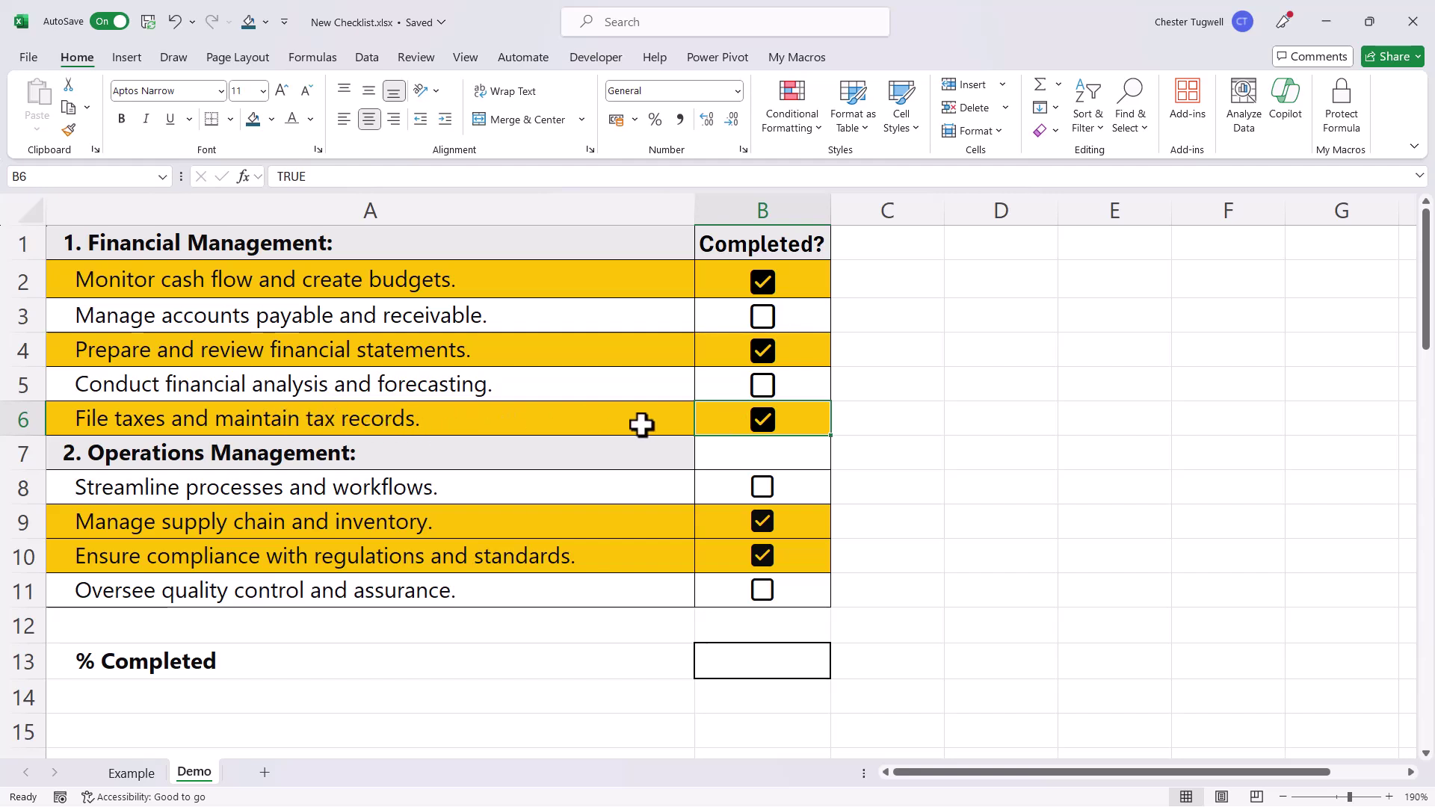
Step: Enter =COUNTIF(B2:B11,TRUE) in B13 to count the ticked tasks
{"action": "left_click", "coordinate": [775, 657]}
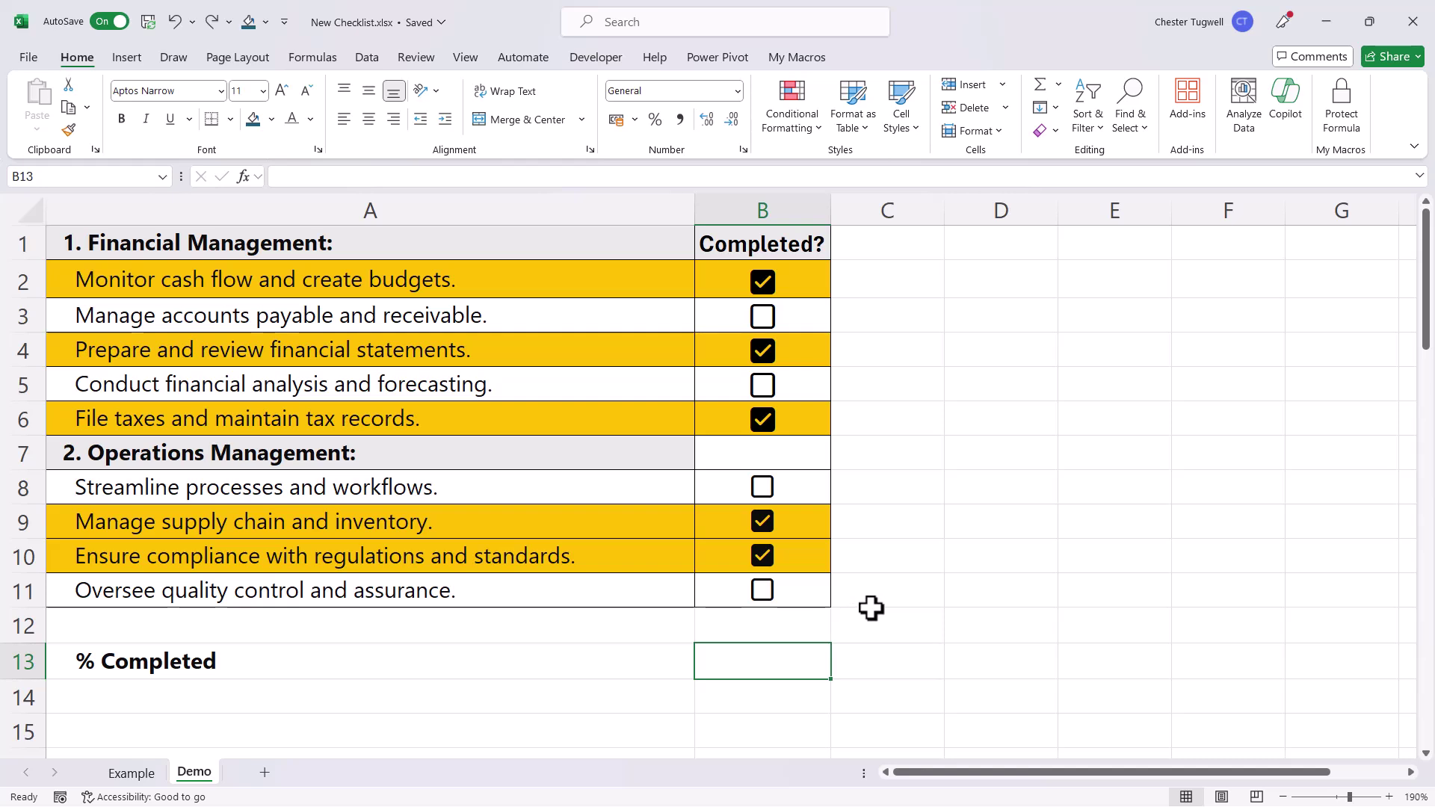
{"action": "type", "text": "=countif("}
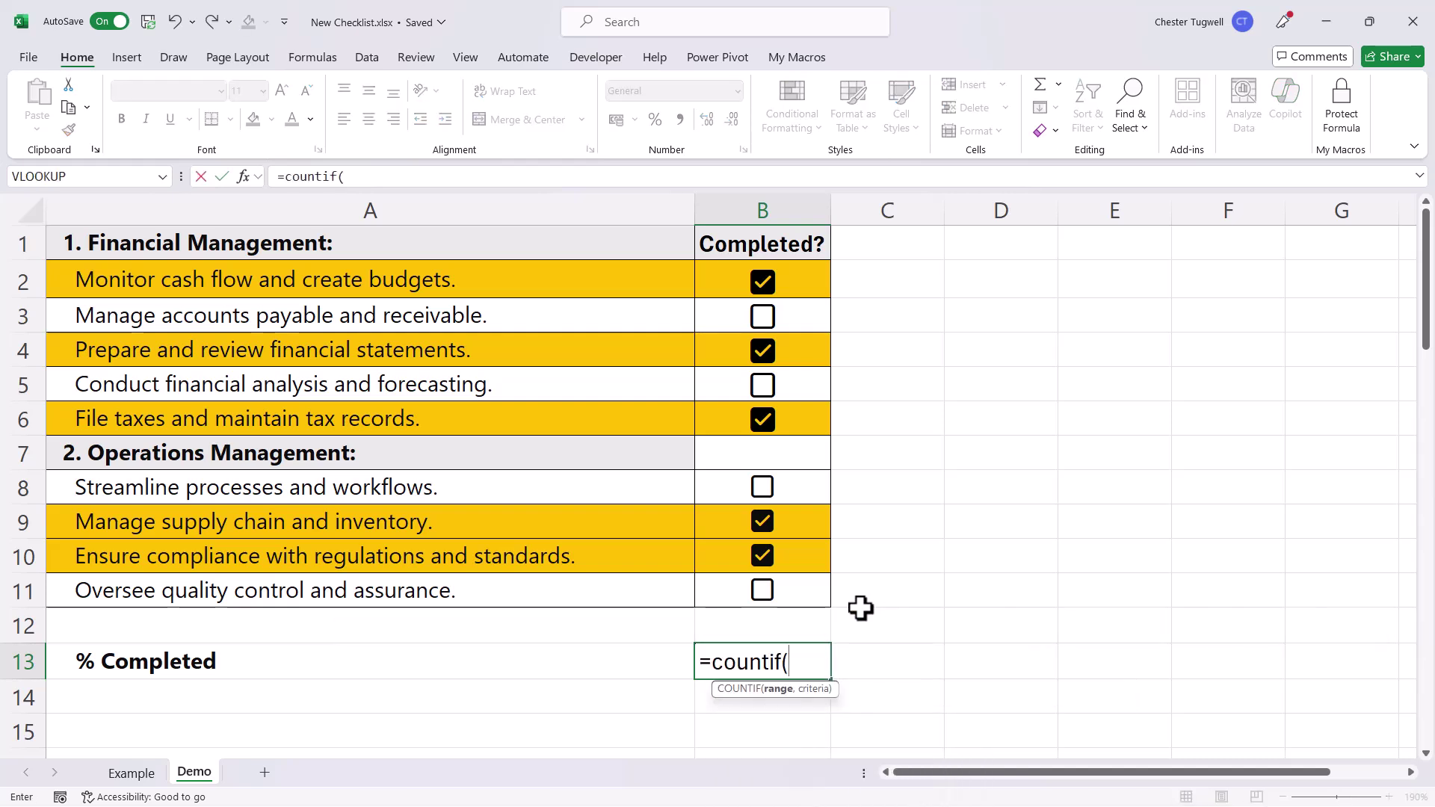
{"action": "left_click", "coordinate": [787, 279]}
{"action": "left_click_drag", "start_coordinate": [787, 279], "coordinate": [769, 589]}
{"action": "type", "text": ","}
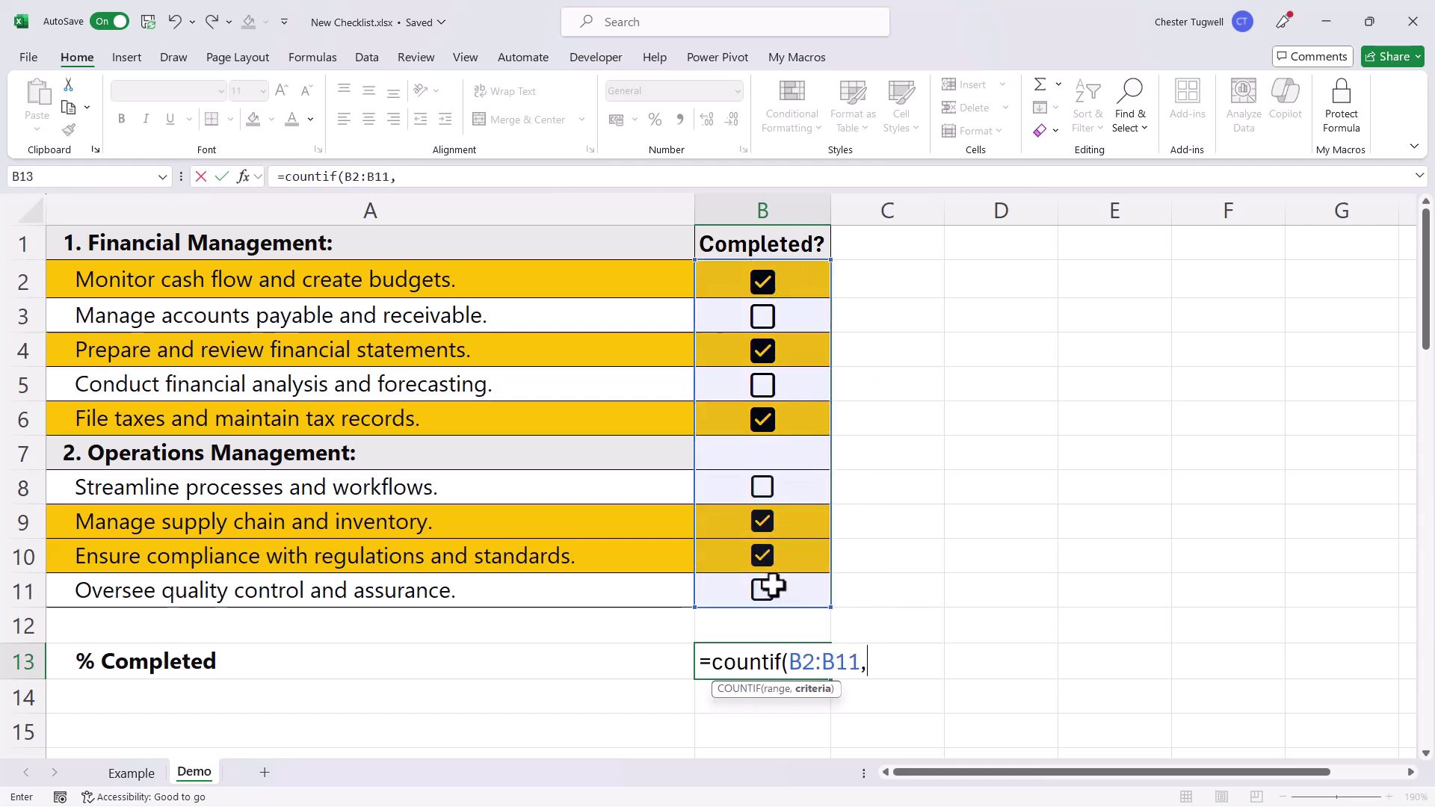
{"action": "type", "text": "TRUE"}
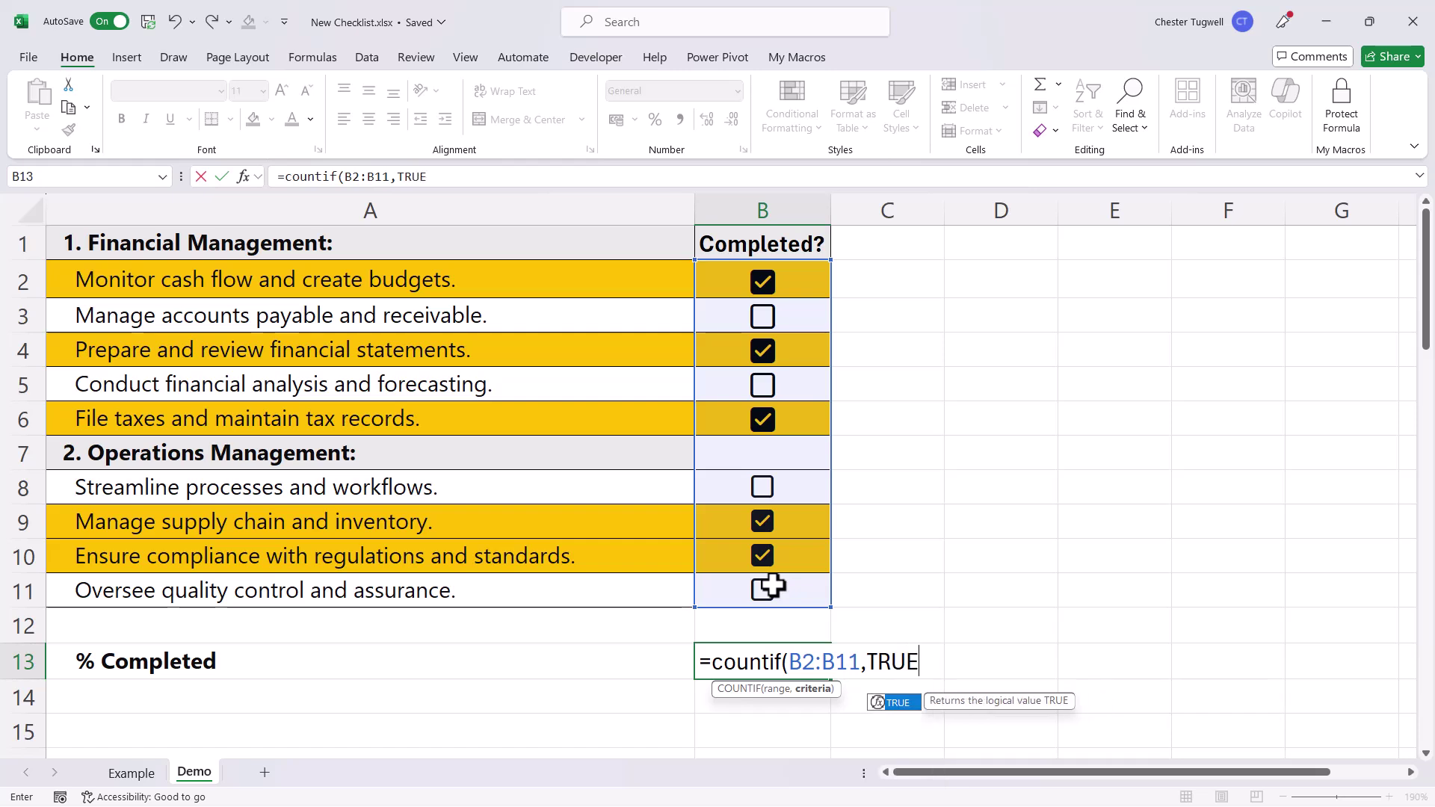
{"action": "type", "text": ")"}
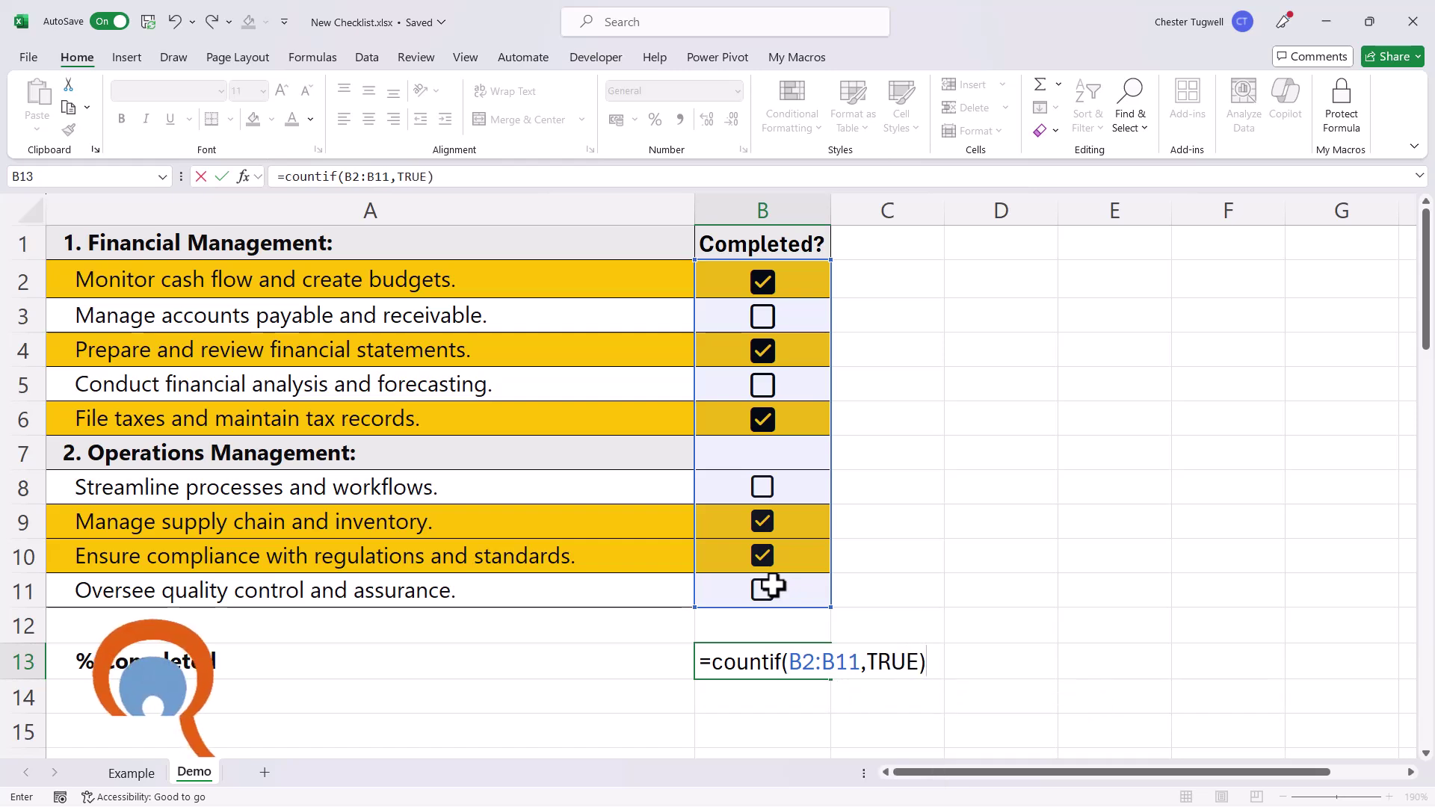
{"action": "key", "text": "Return"}
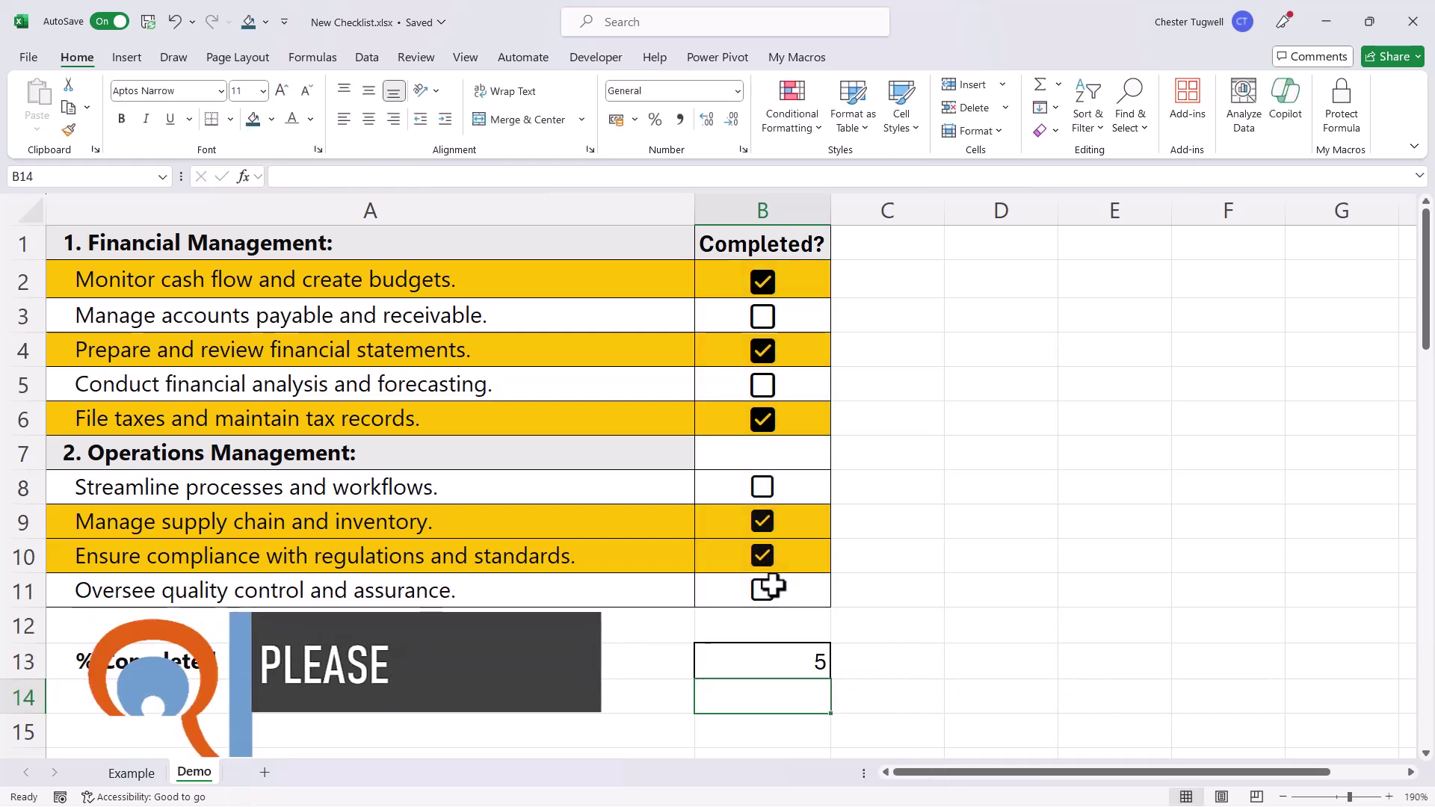
Step: Finish B13 as =COUNTIF(B2:B11,TRUE)/COUNTA(A2:A6,A8:A11), which shows 0.55555556
{"action": "left_click", "coordinate": [775, 664]}
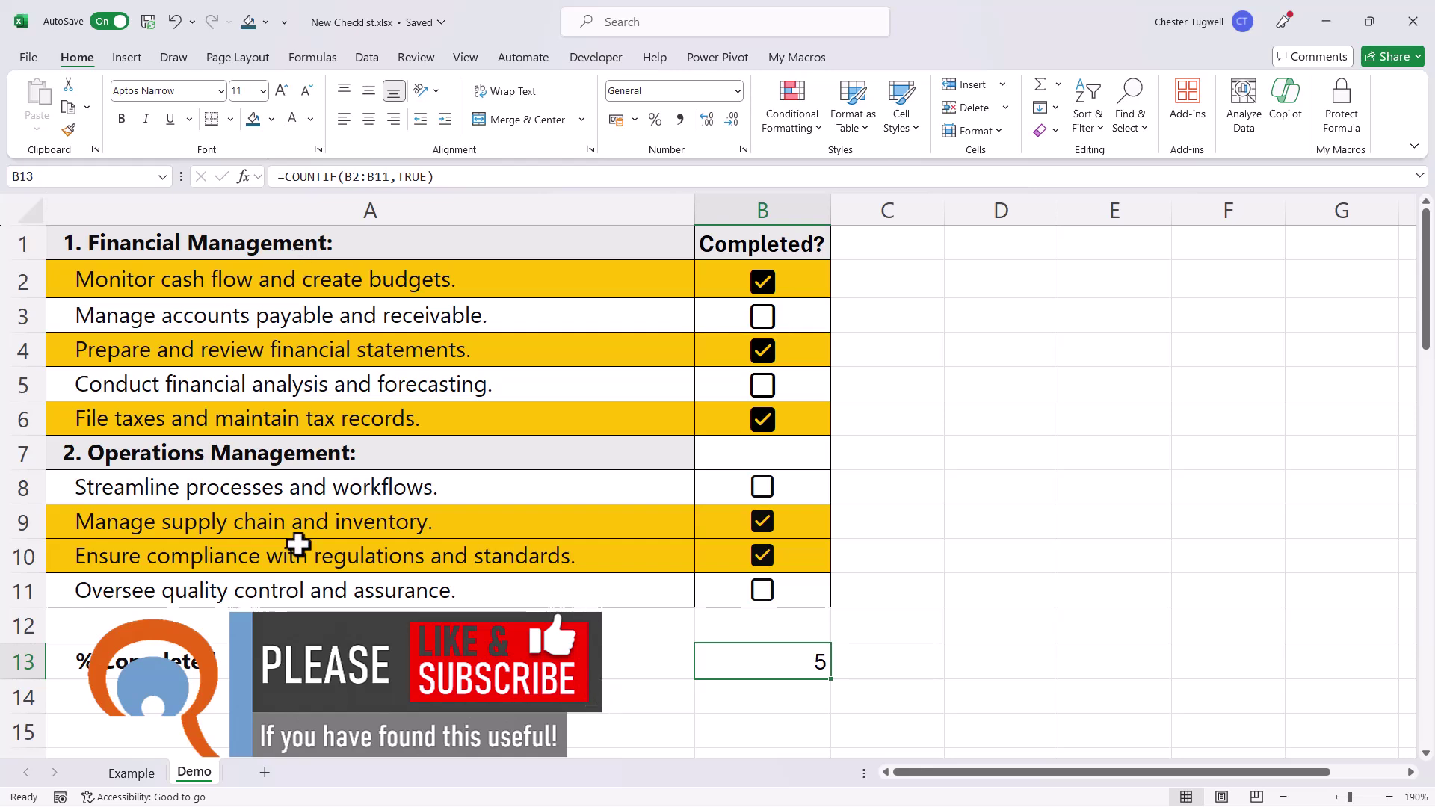
{"action": "double_click", "coordinate": [821, 662]}
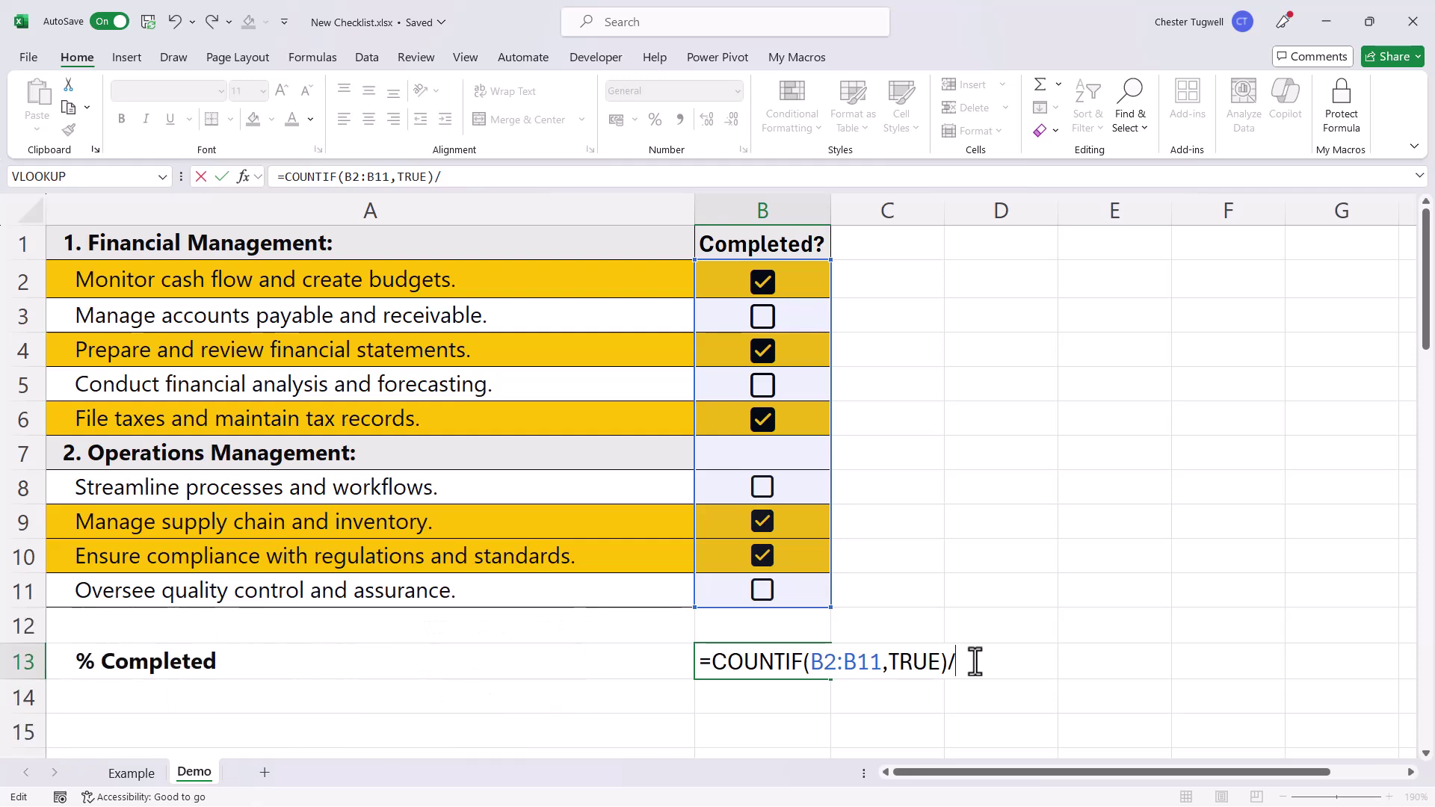
{"action": "type", "text": "/cou"}
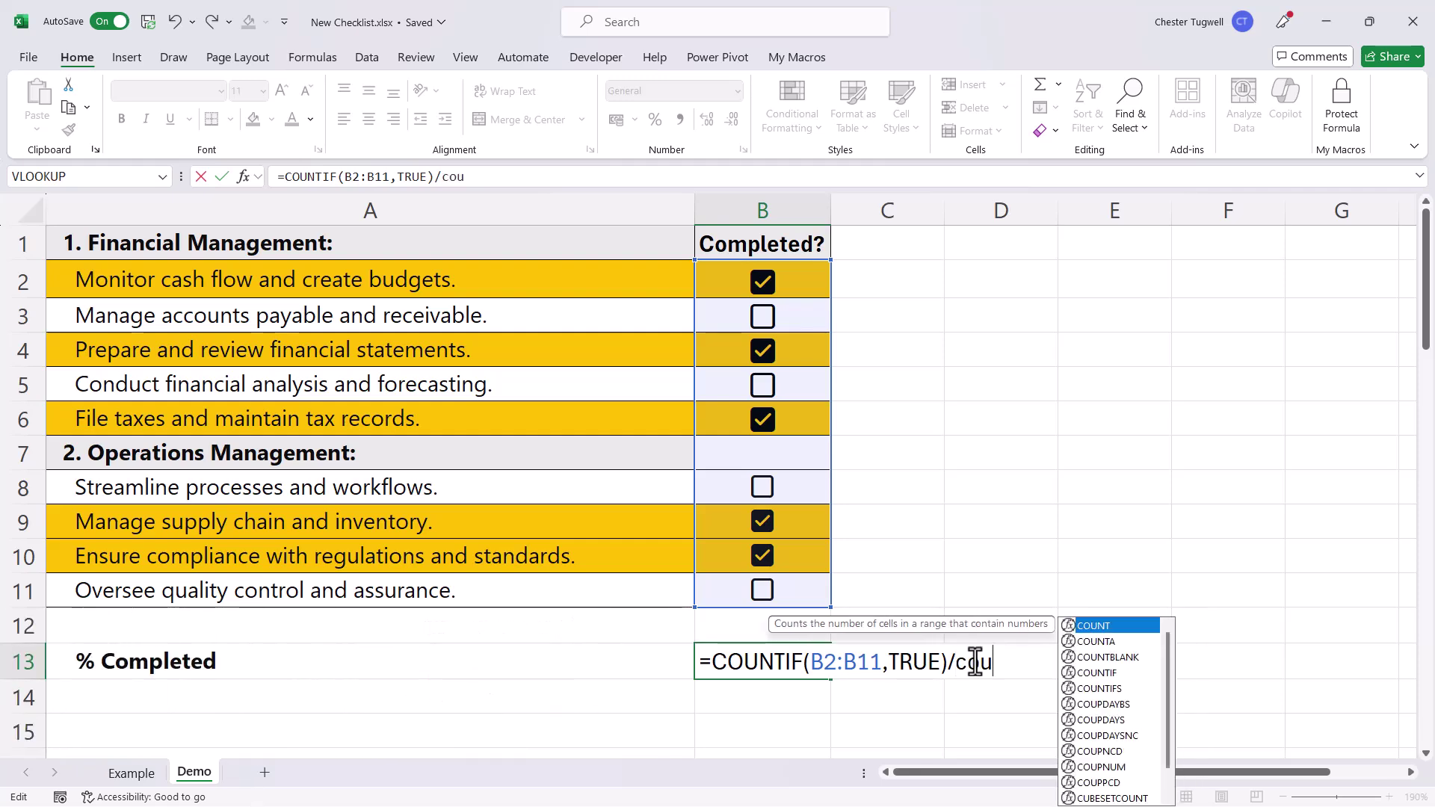
{"action": "type", "text": "nta("}
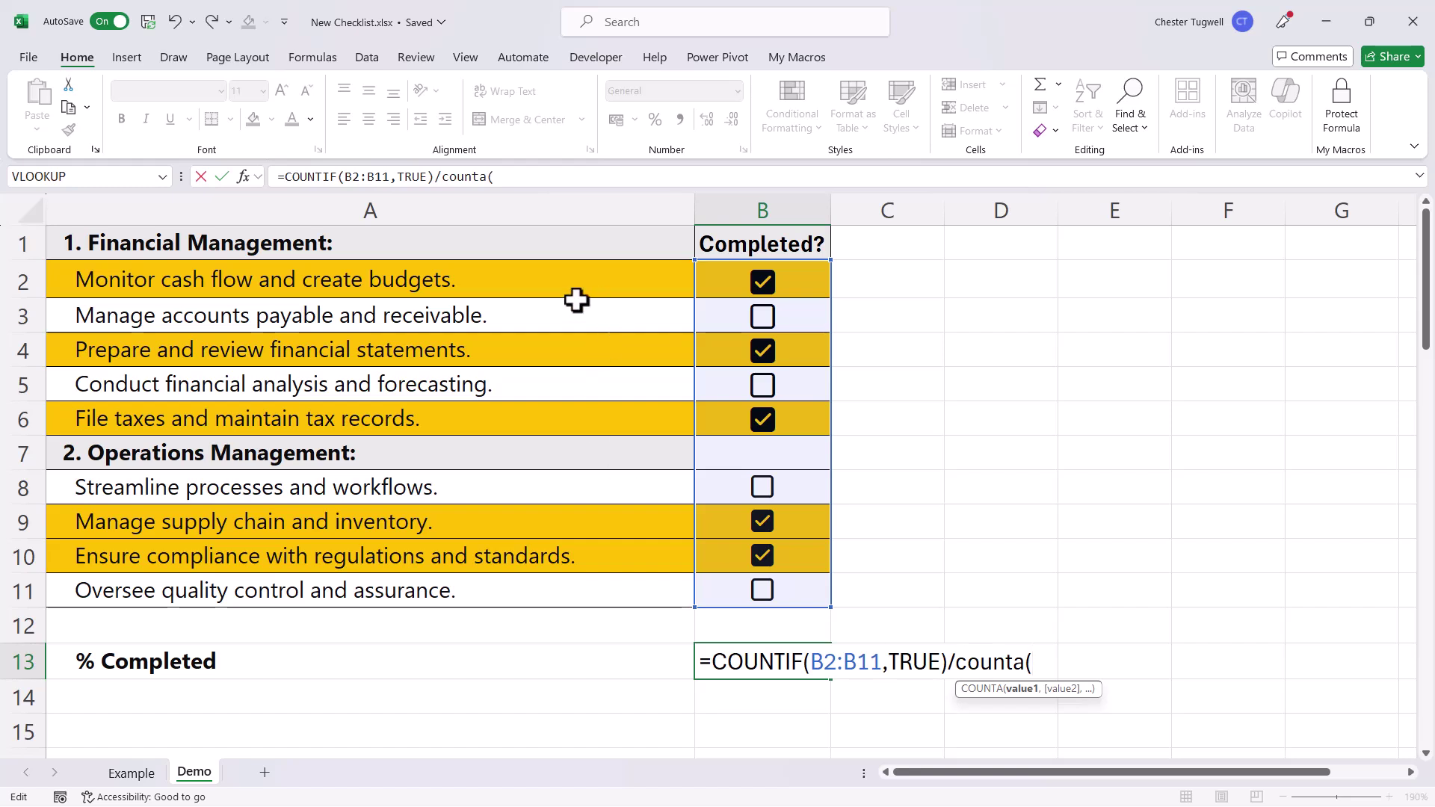
{"action": "left_click_drag", "start_coordinate": [522, 276], "coordinate": [516, 420]}
{"action": "type", "text": ","}
{"action": "left_click_drag", "start_coordinate": [439, 486], "coordinate": [434, 584]}
{"action": "type", "text": ")"}
{"action": "key", "text": "Return"}
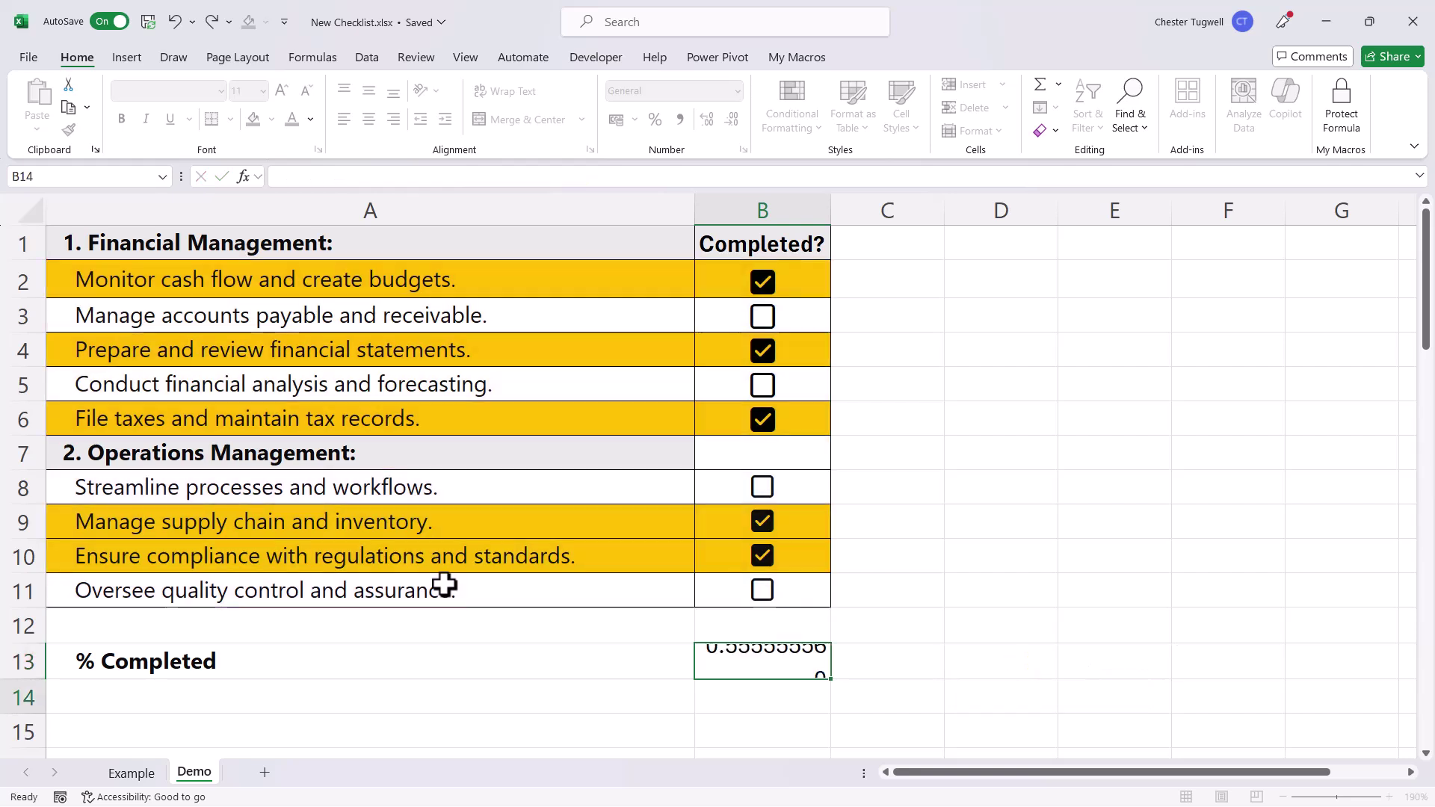
Step: Format B13 as a percentage, then tick the accounts payable checkbox in B3 to reach 67%
{"action": "left_click", "coordinate": [712, 644]}
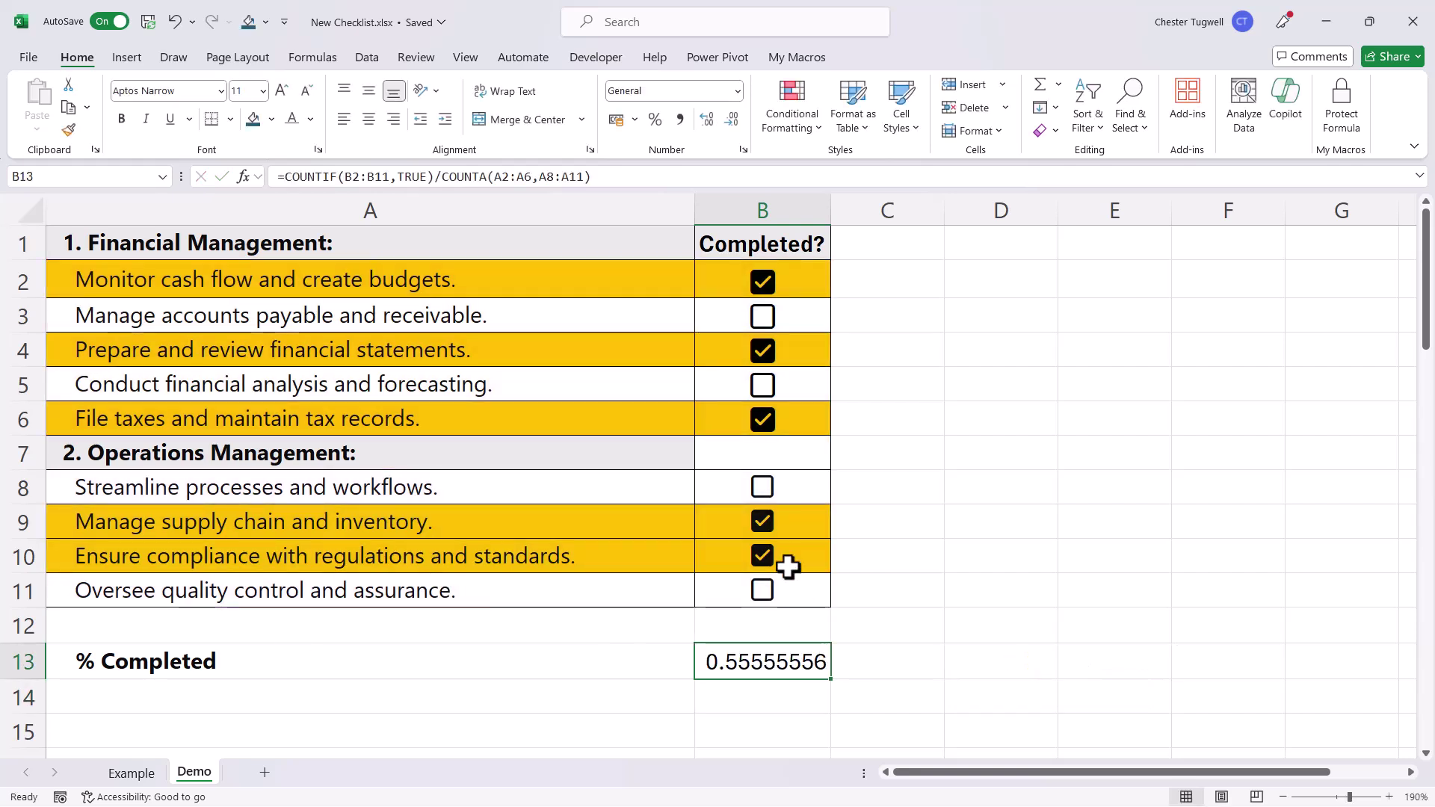
{"action": "left_click", "coordinate": [653, 121]}
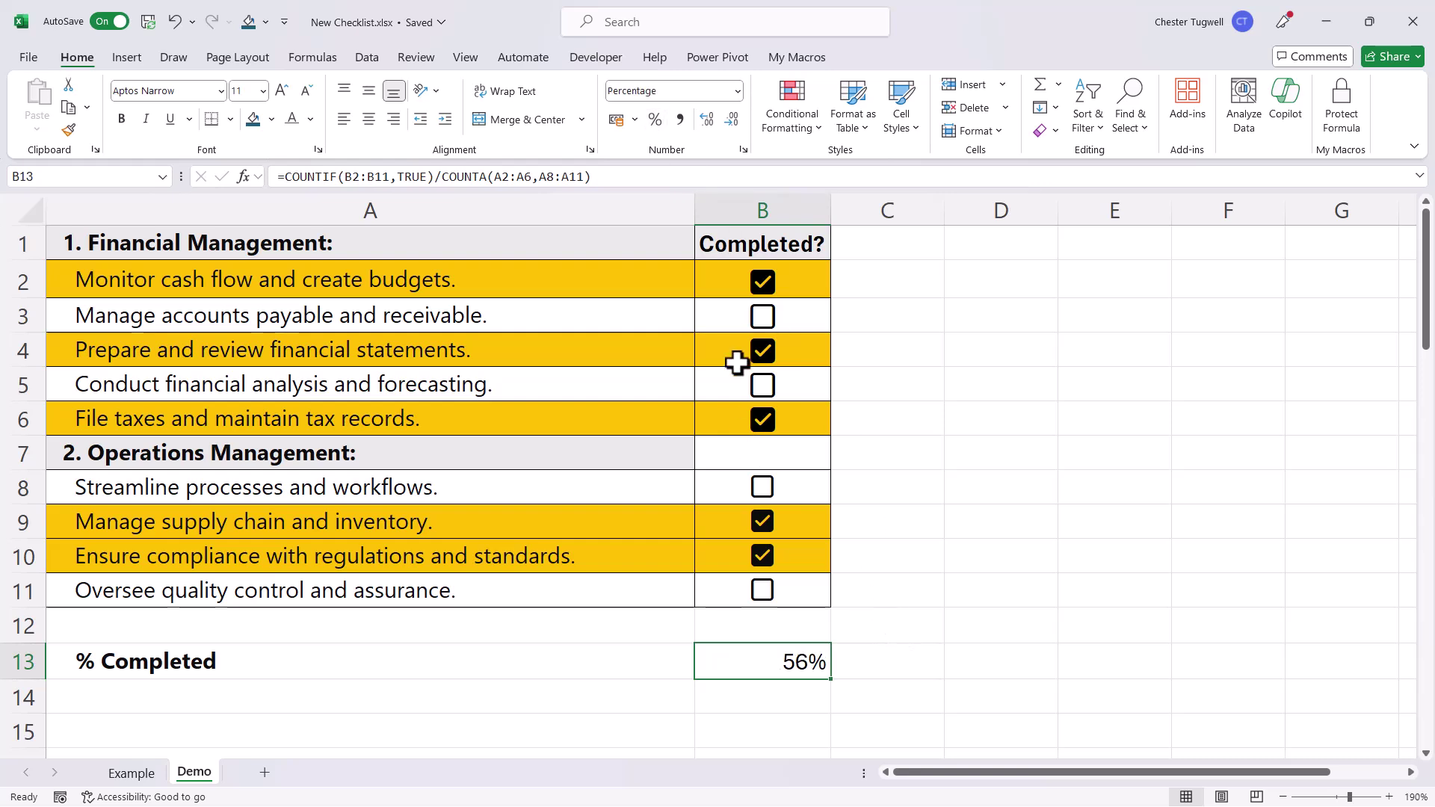
{"action": "left_click", "coordinate": [762, 317]}
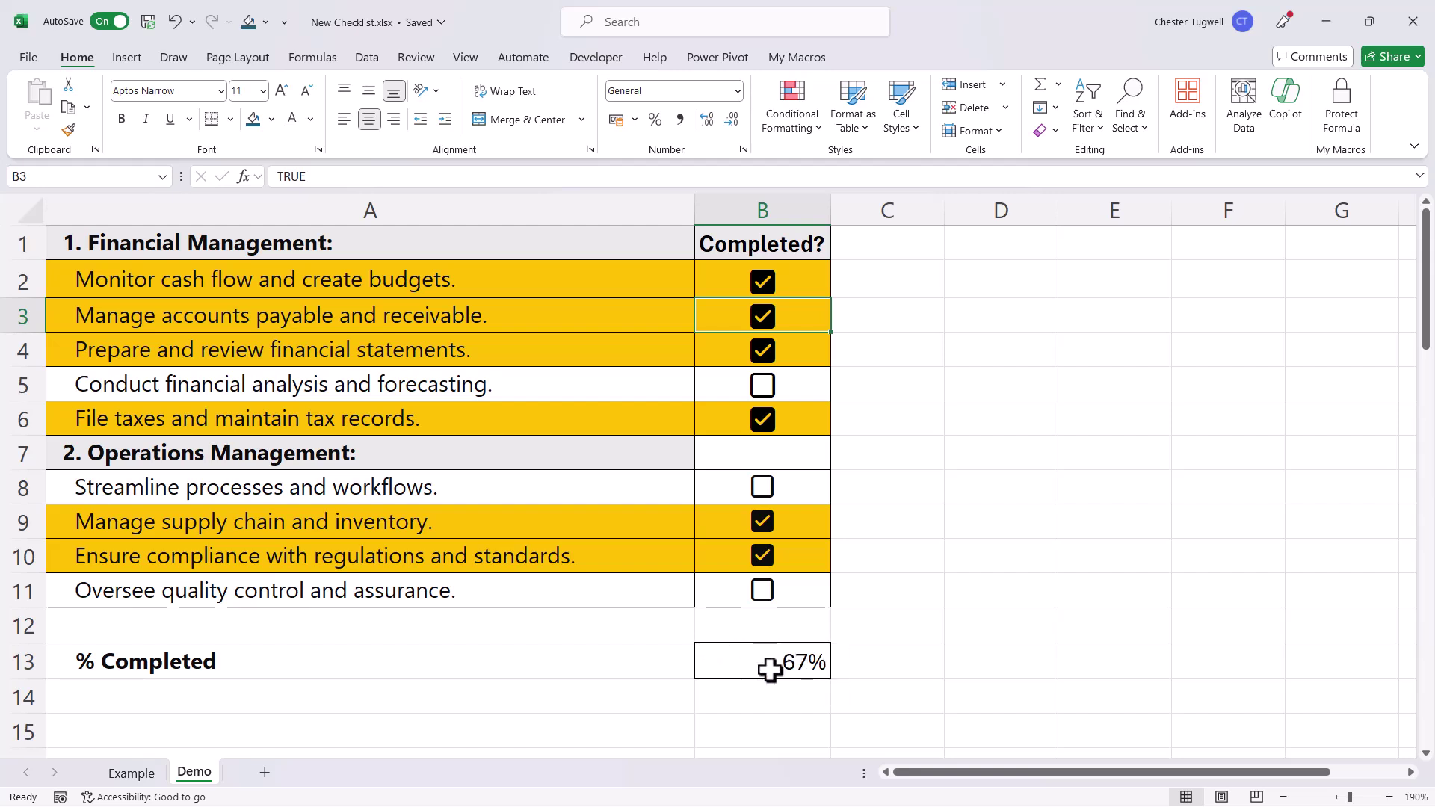
Step: For B13, start a new rule from Conditional Formatting > Data Bars > More Rules
{"action": "left_click", "coordinate": [770, 668]}
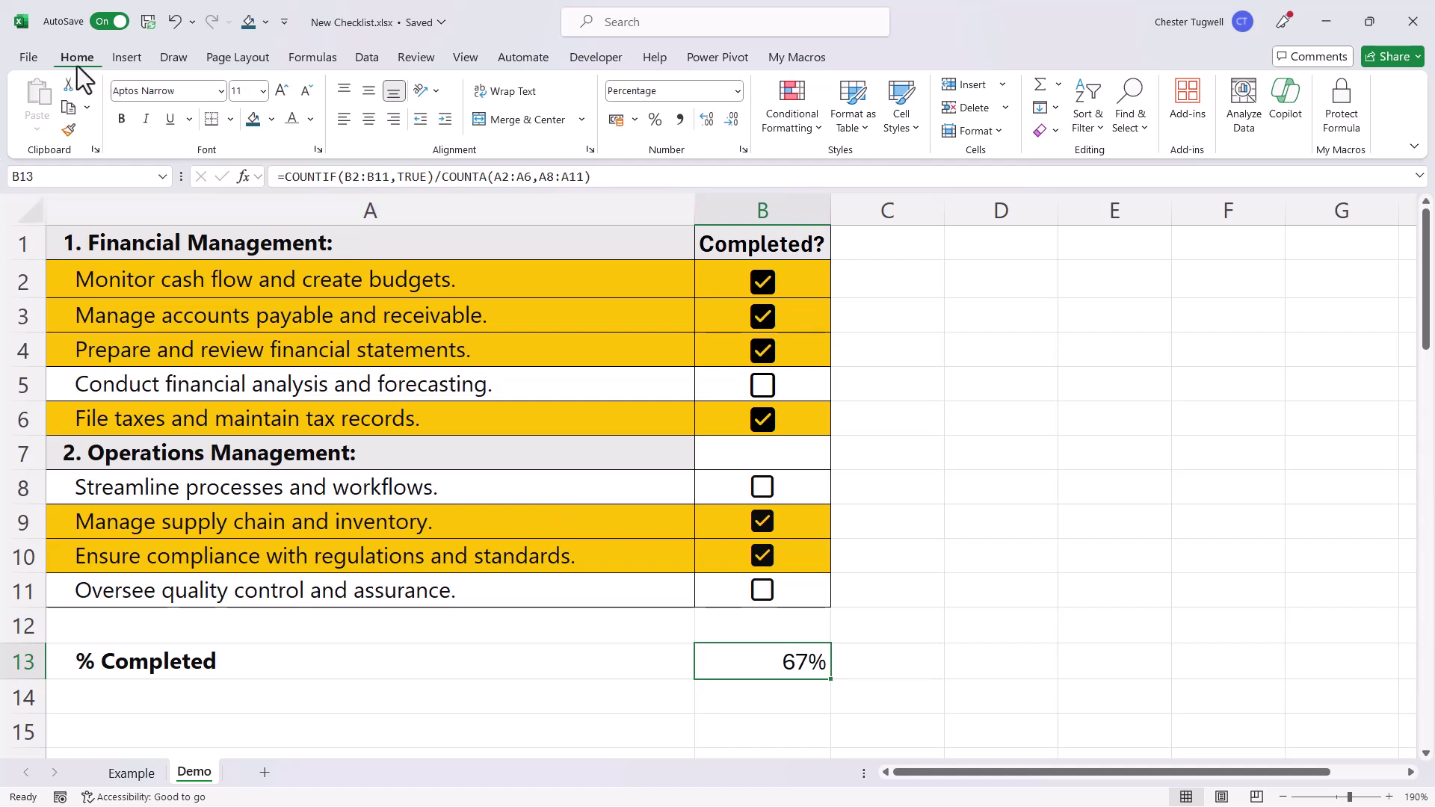
{"action": "left_click", "coordinate": [231, 118]}
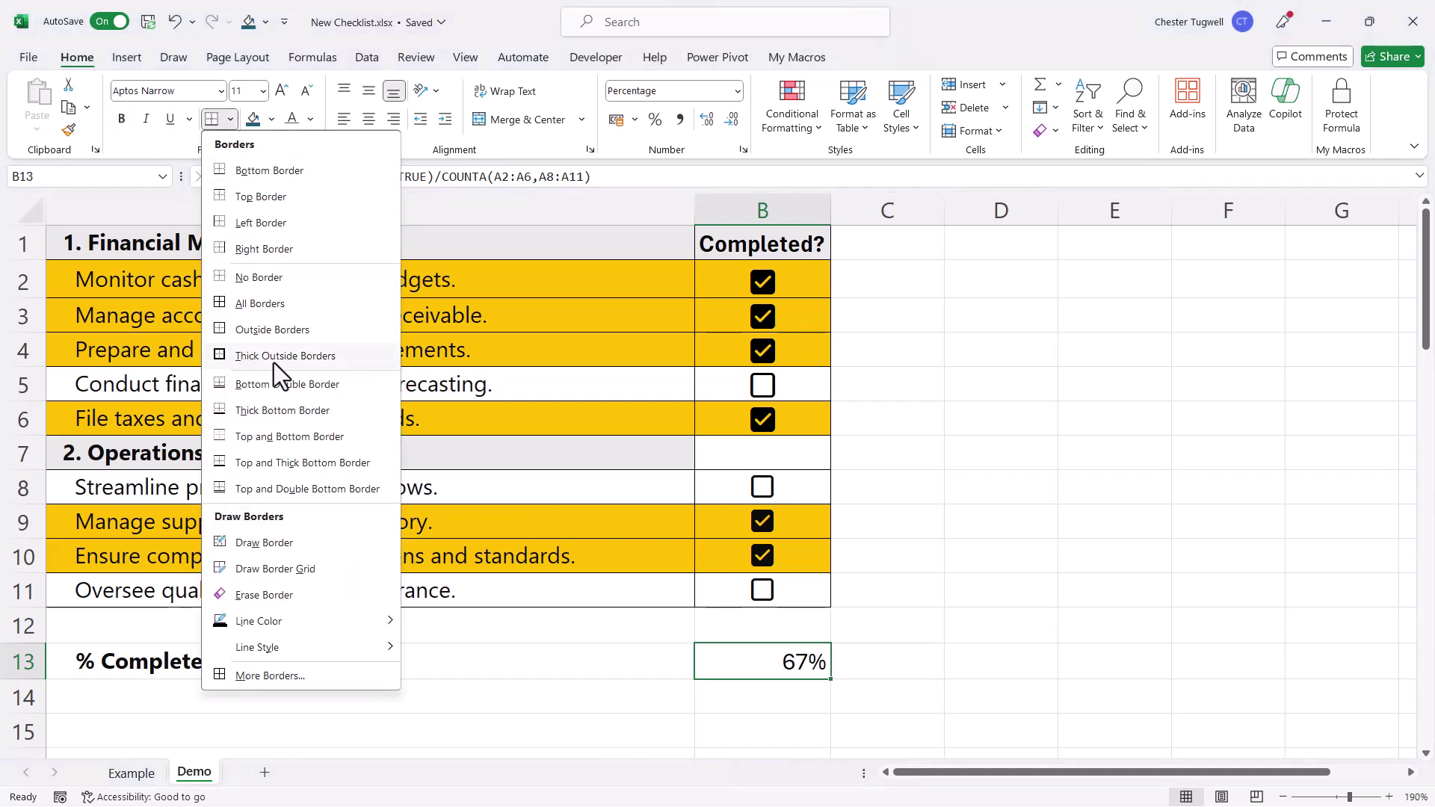
{"action": "left_click", "coordinate": [769, 662]}
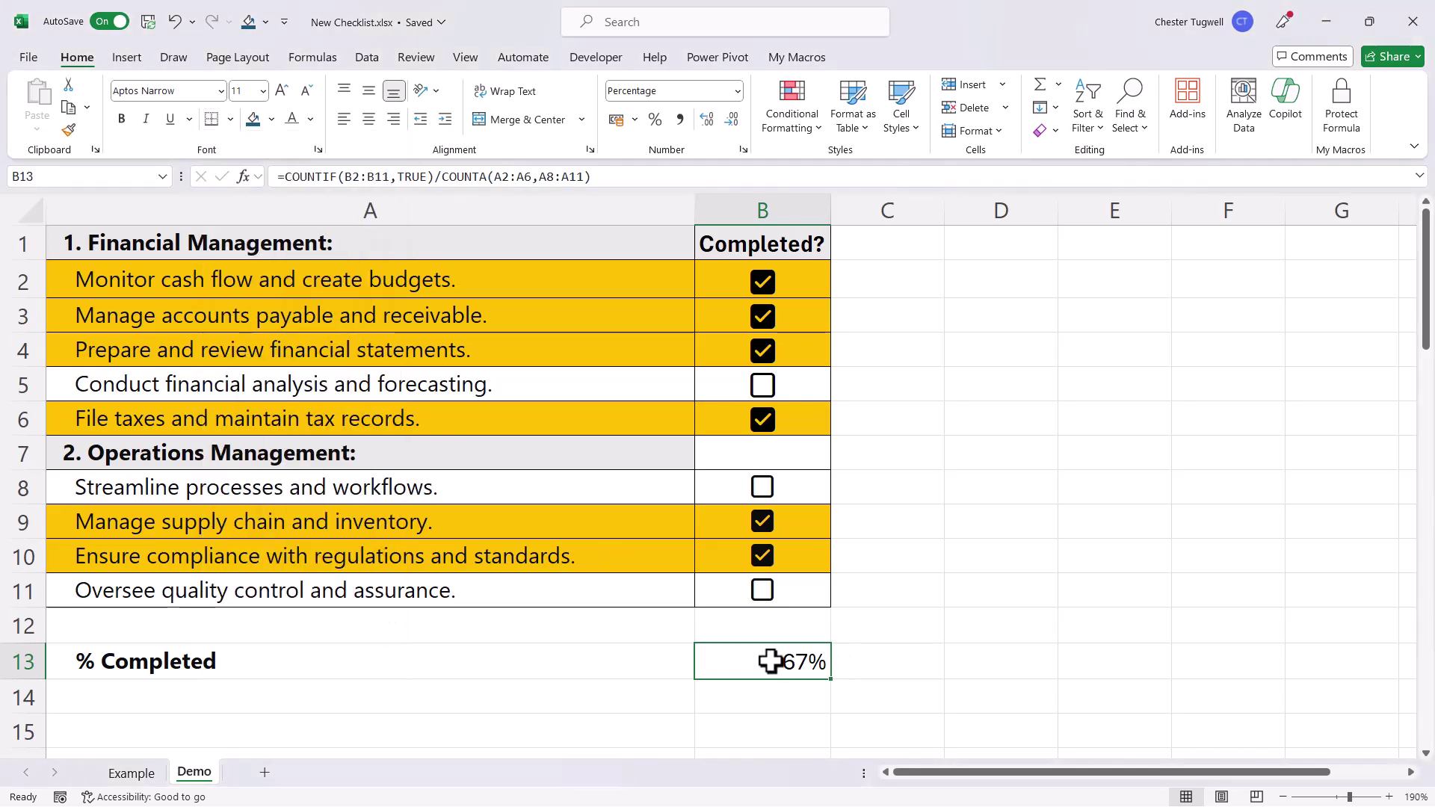
{"action": "left_click", "coordinate": [795, 120]}
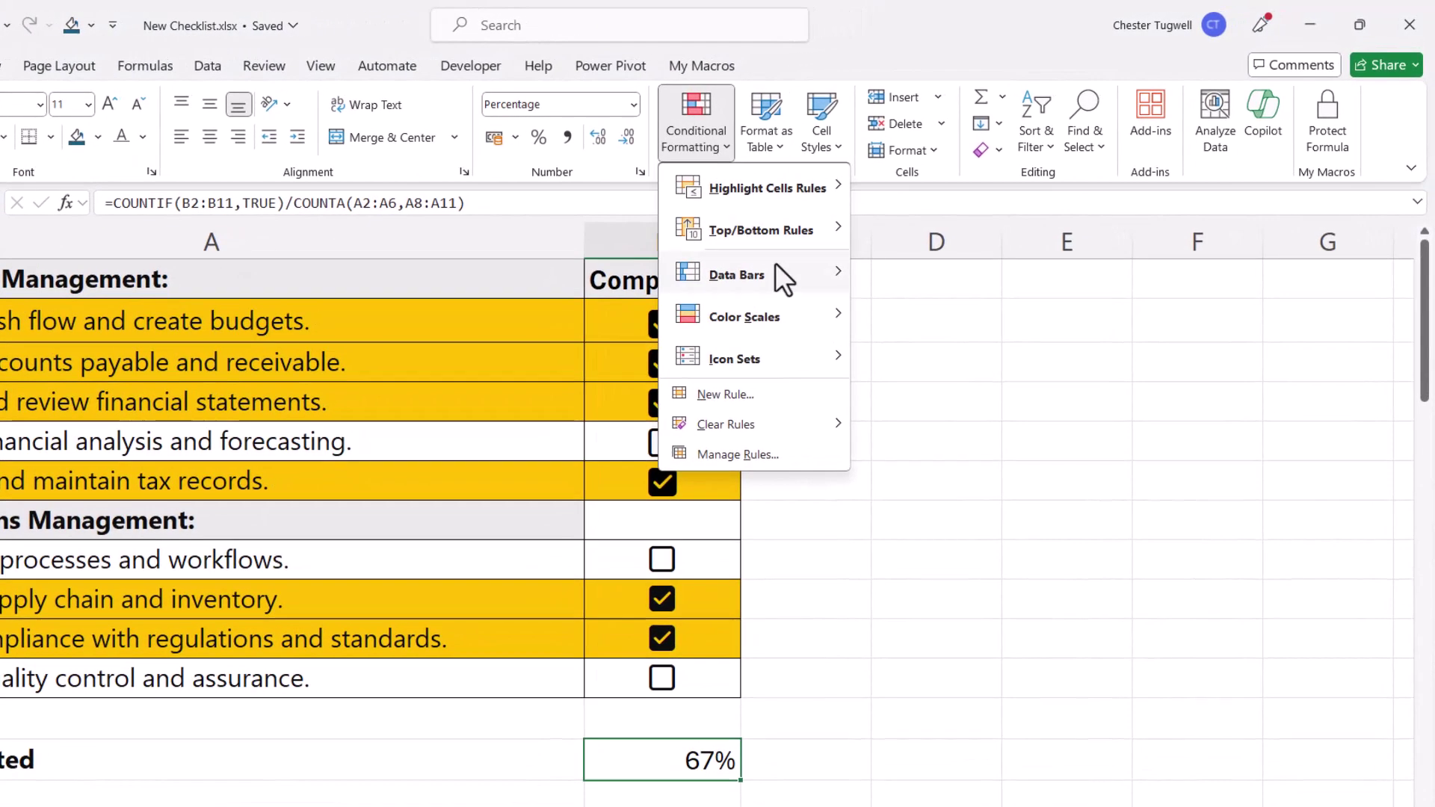
{"action": "mouse_move", "coordinate": [774, 262]}
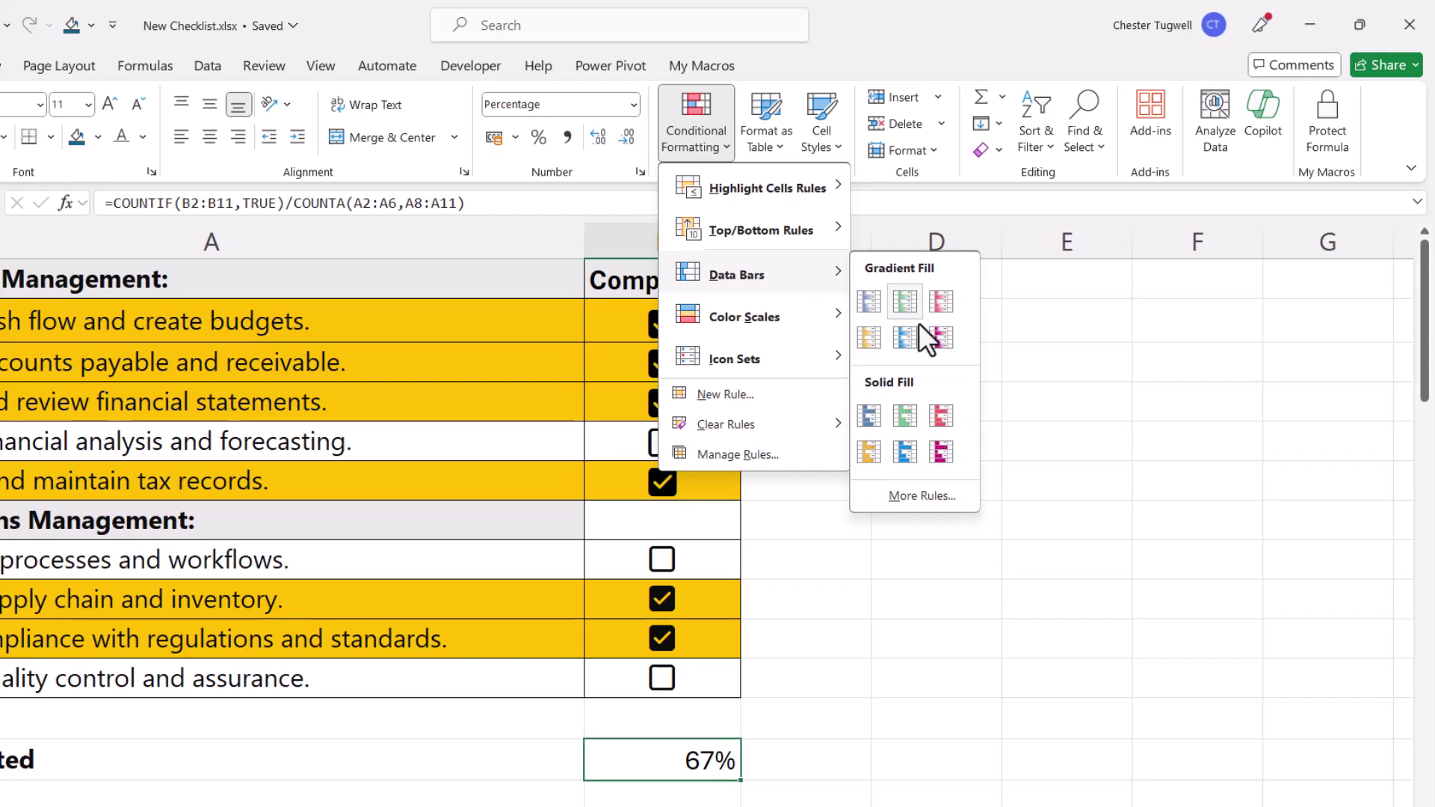
{"action": "left_click", "coordinate": [921, 491]}
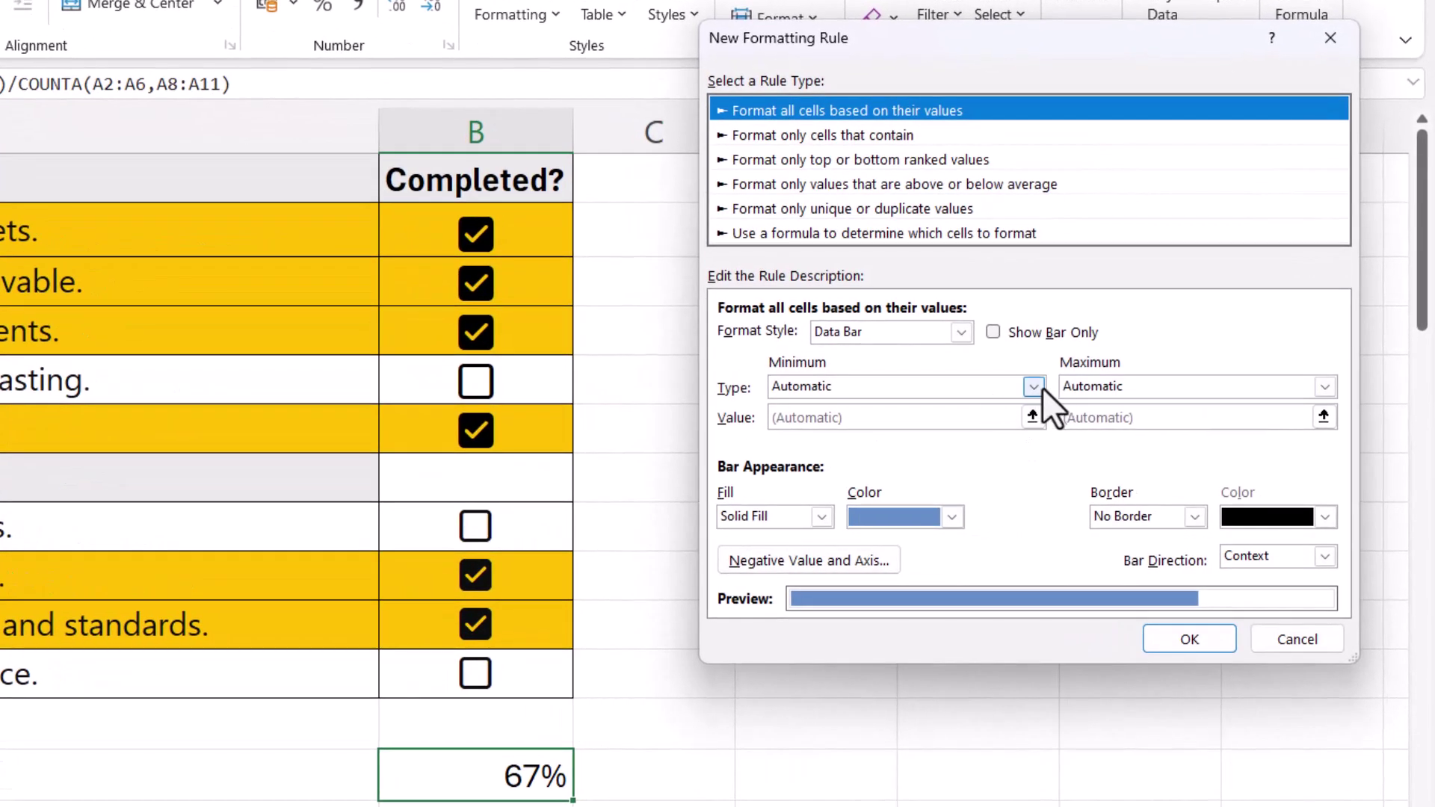
Step: Set the data bar to Number minimum 0 and maximum 1 in gold, and apply it
{"action": "left_click", "coordinate": [1034, 386]}
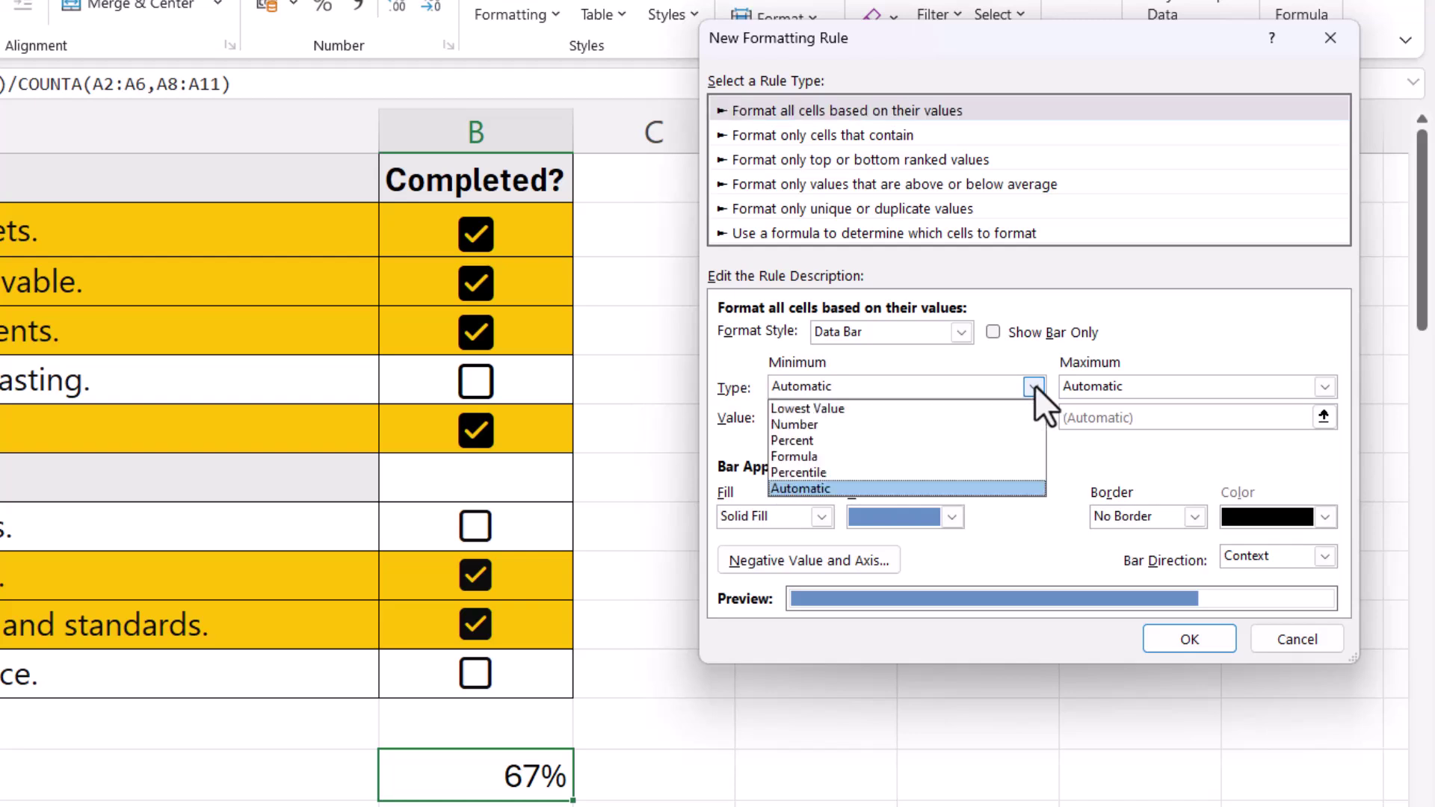
{"action": "left_click", "coordinate": [859, 426]}
{"action": "left_click", "coordinate": [1145, 384]}
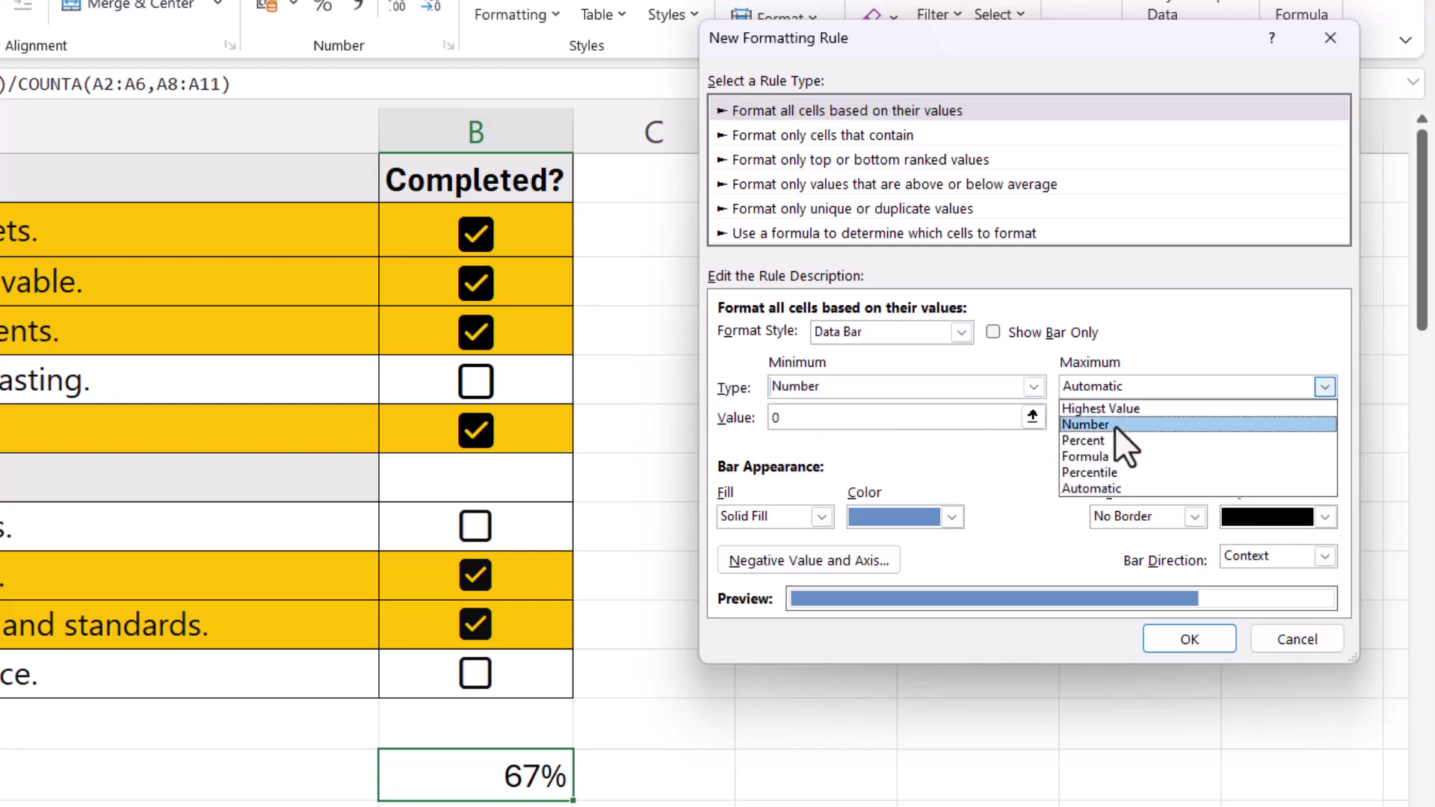
{"action": "left_click", "coordinate": [1114, 425]}
{"action": "left_click", "coordinate": [1098, 417]}
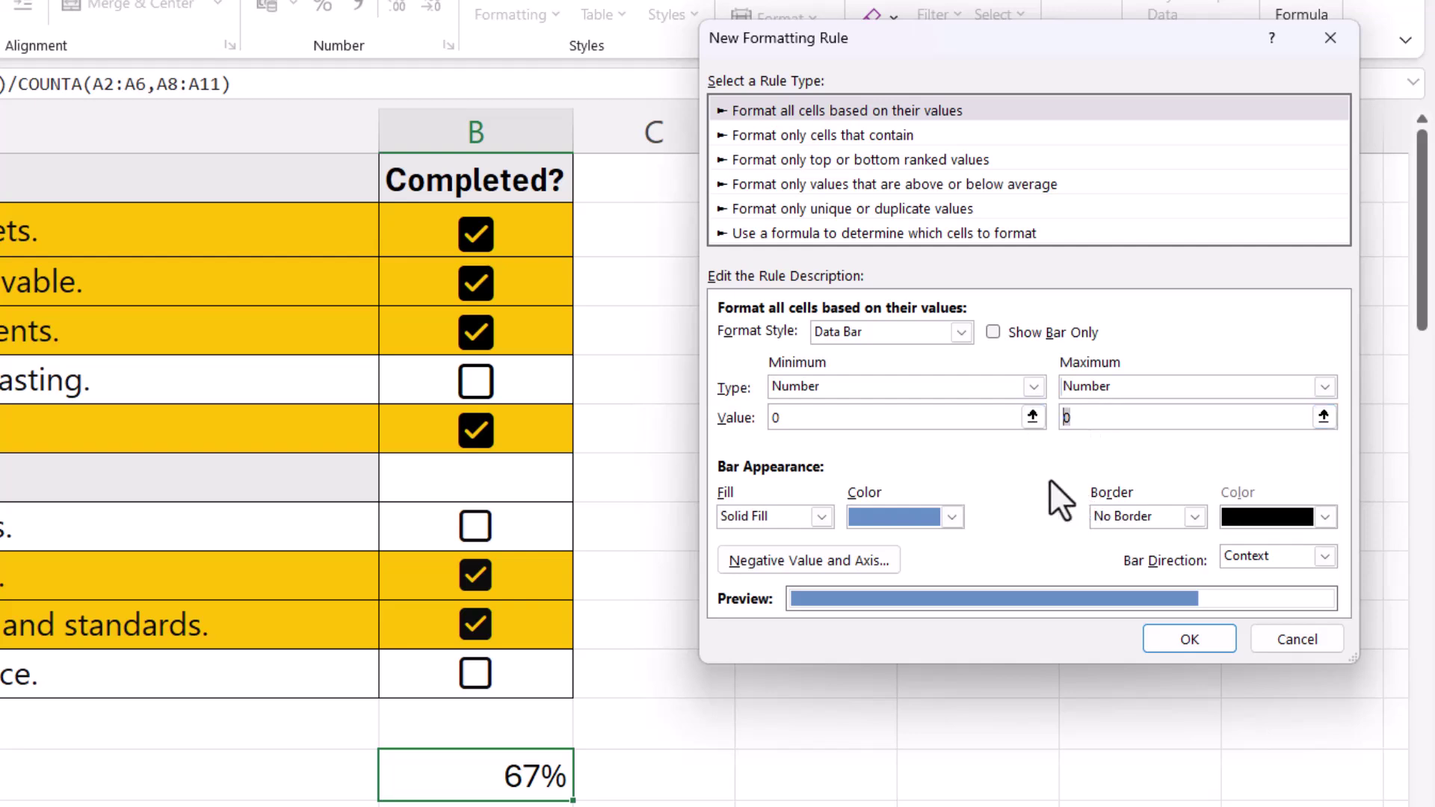
{"action": "type", "text": "1"}
{"action": "left_click", "coordinate": [797, 423]}
{"action": "left_click", "coordinate": [953, 517]}
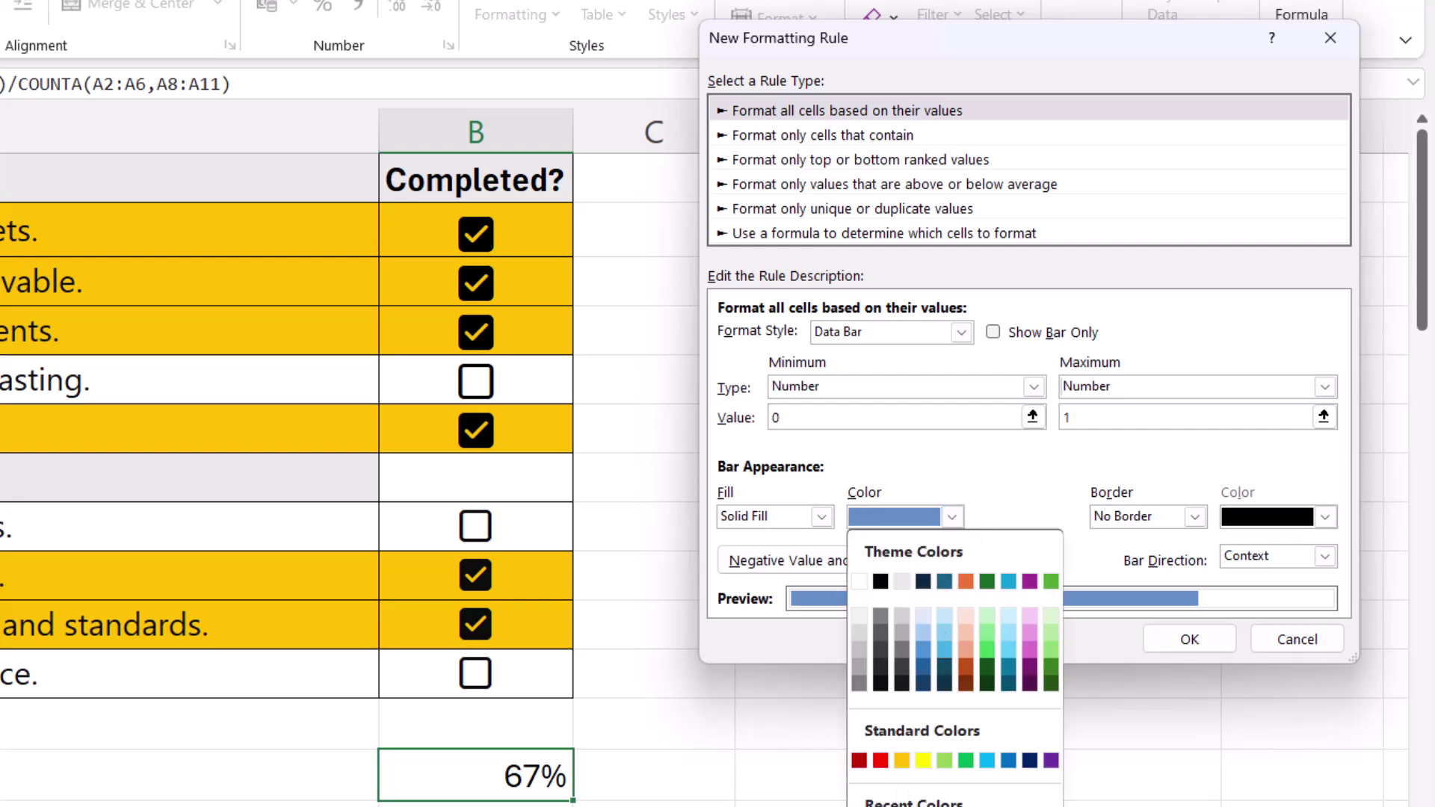
{"action": "left_click", "coordinate": [901, 760]}
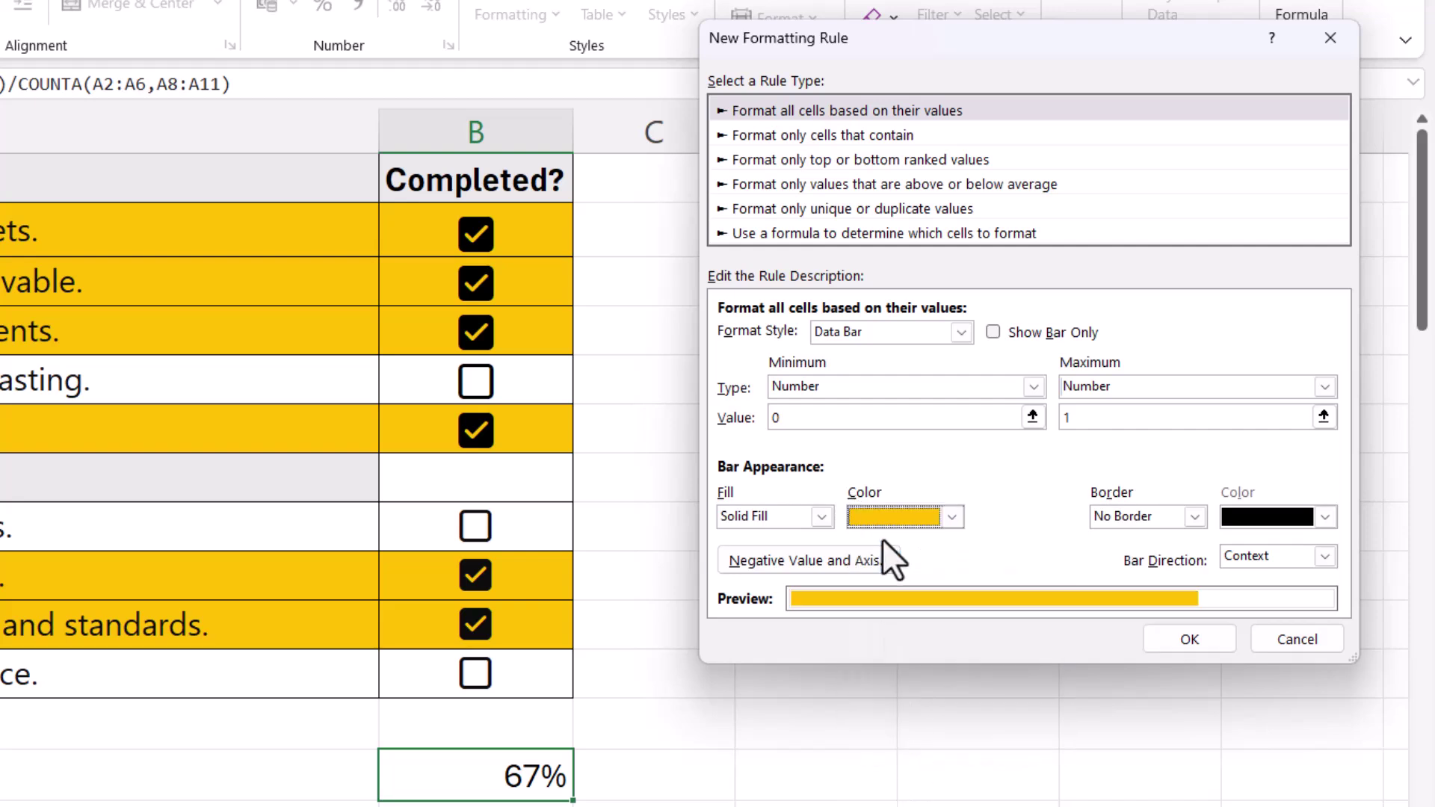
{"action": "left_click", "coordinate": [1188, 638]}
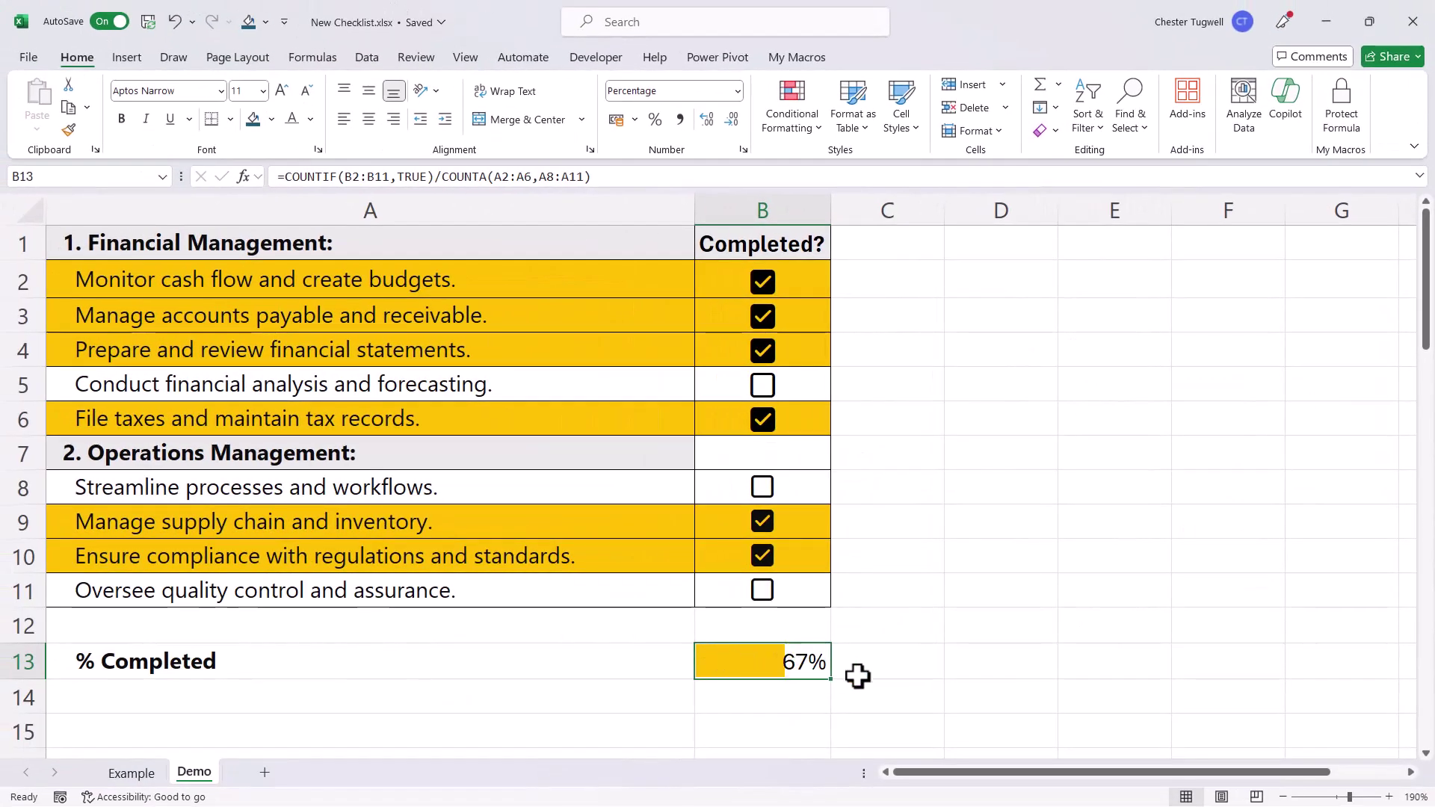
Step: Tick the checkboxes in B5, B8 and B11, bringing completion to 100%
{"action": "left_click", "coordinate": [762, 385]}
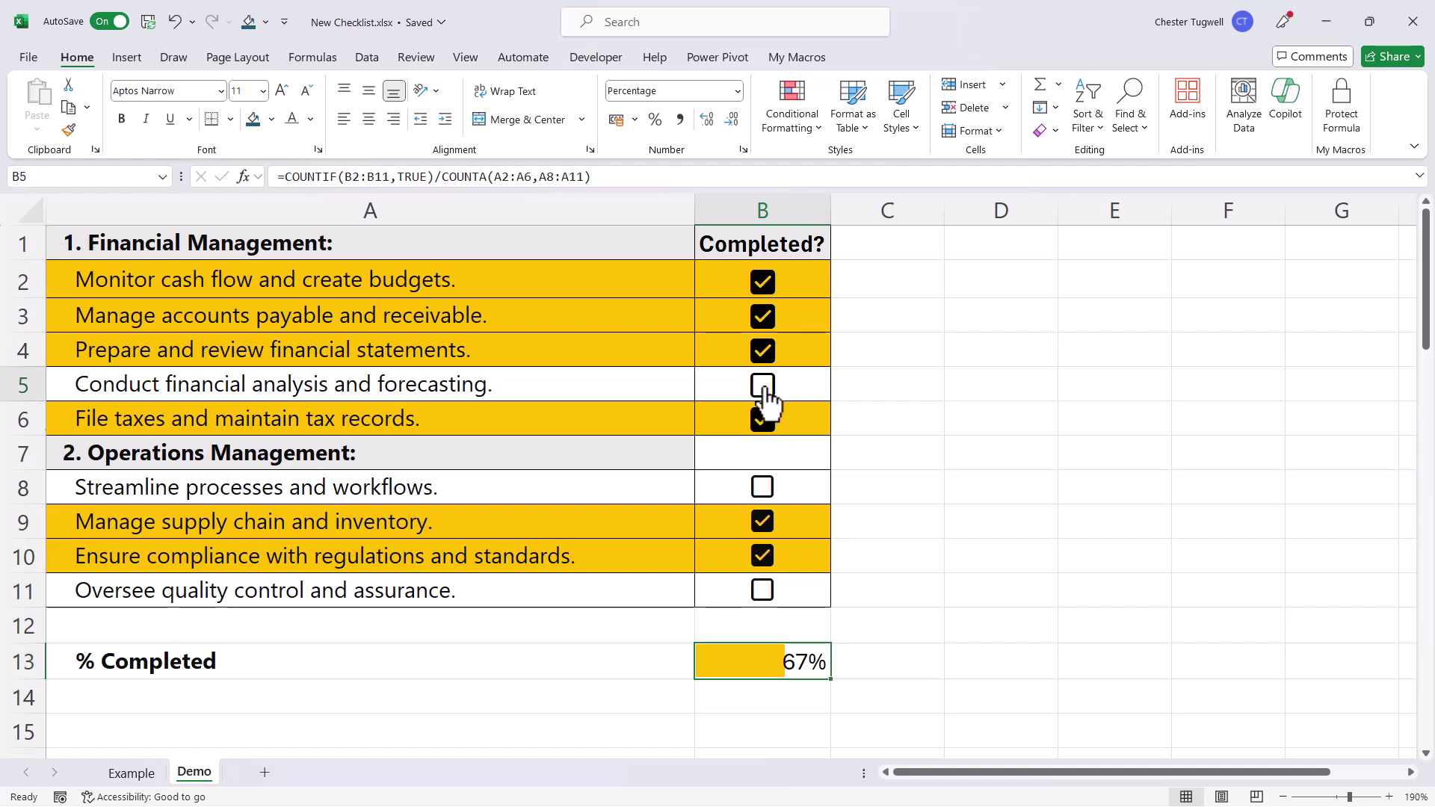
{"action": "left_click", "coordinate": [762, 490]}
{"action": "left_click", "coordinate": [762, 590]}
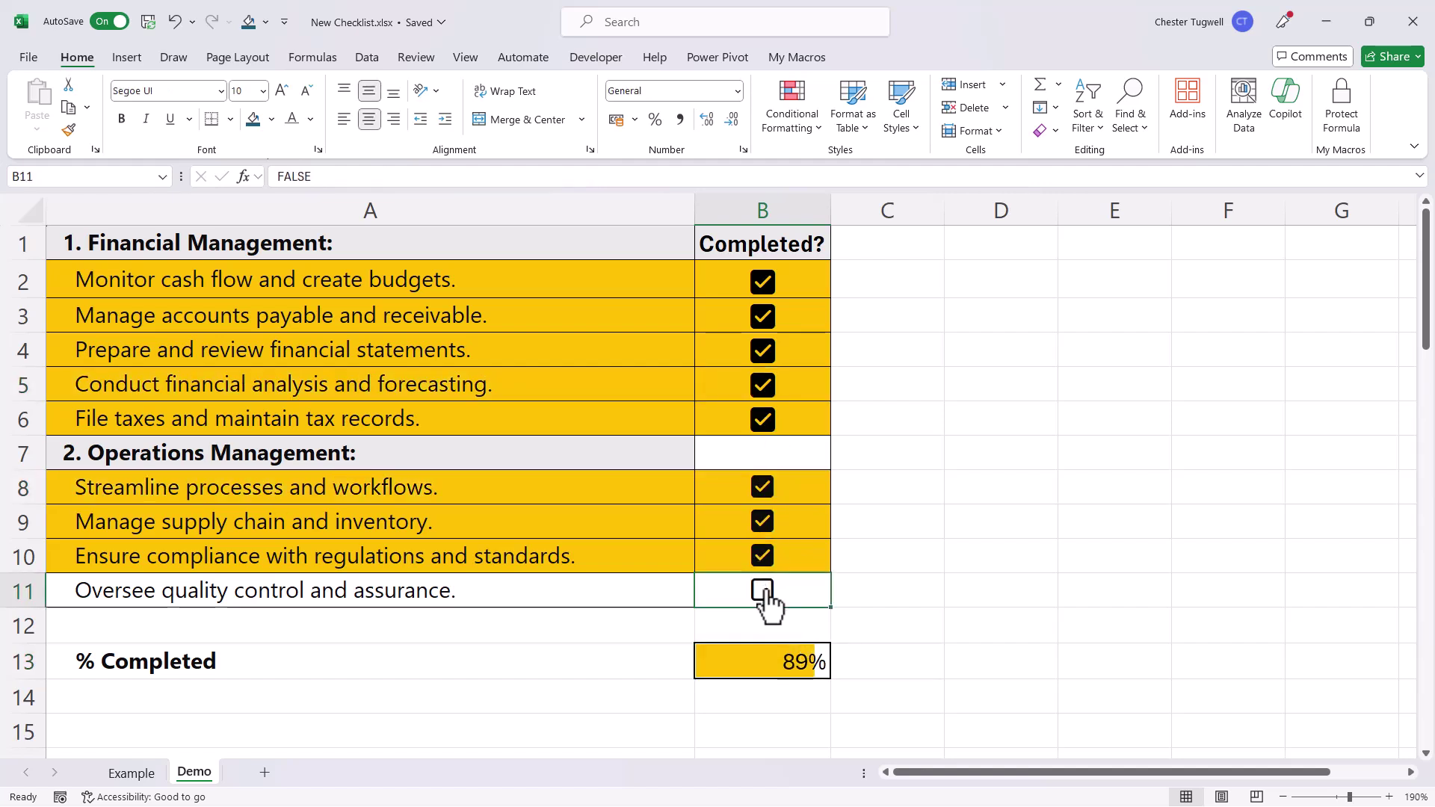
{"action": "left_click", "coordinate": [763, 591]}
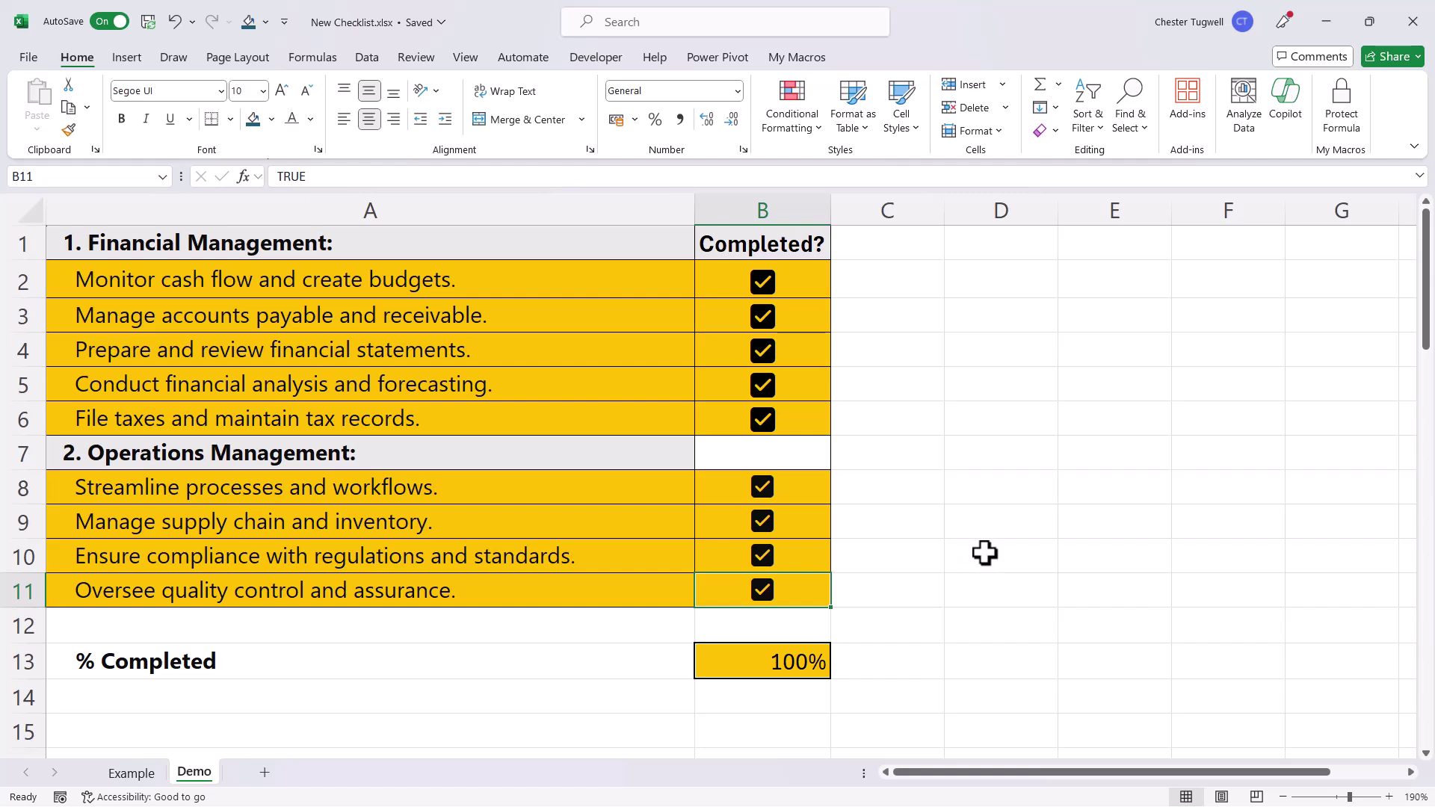